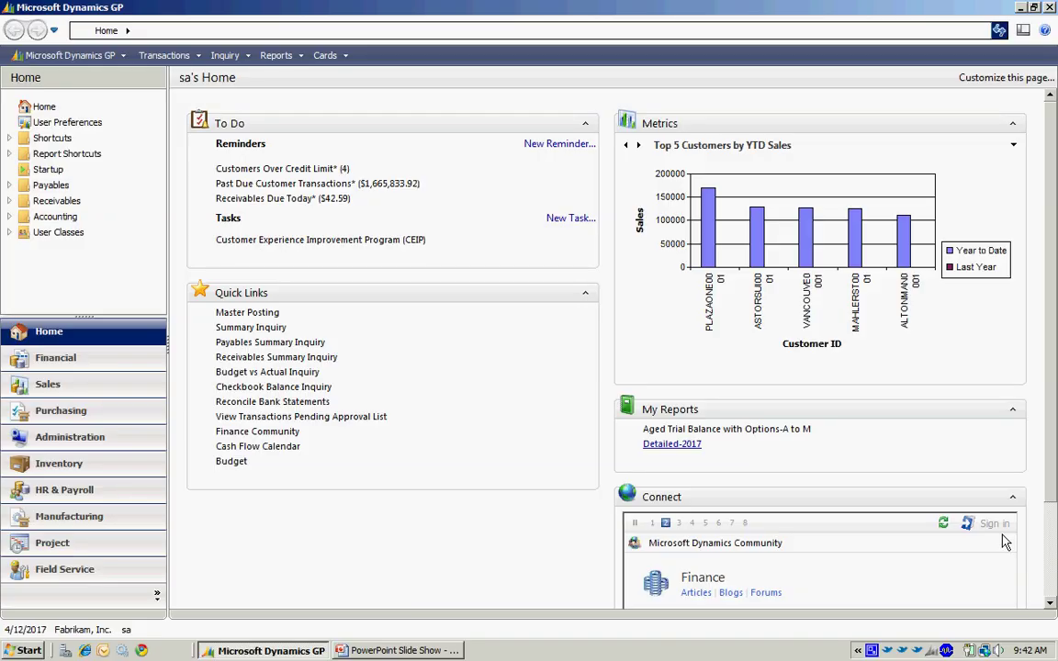
- Start a new Standard purchase order in Purchase Order Entry, numbered PO2075
click(165, 56)
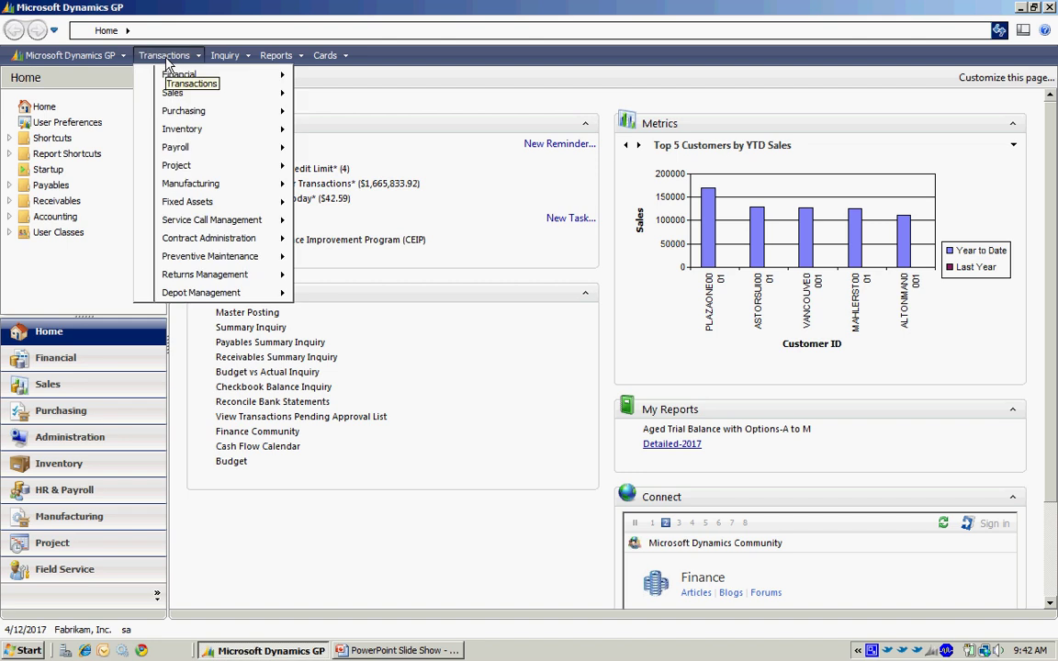
mouse_move(183, 110)
click(353, 114)
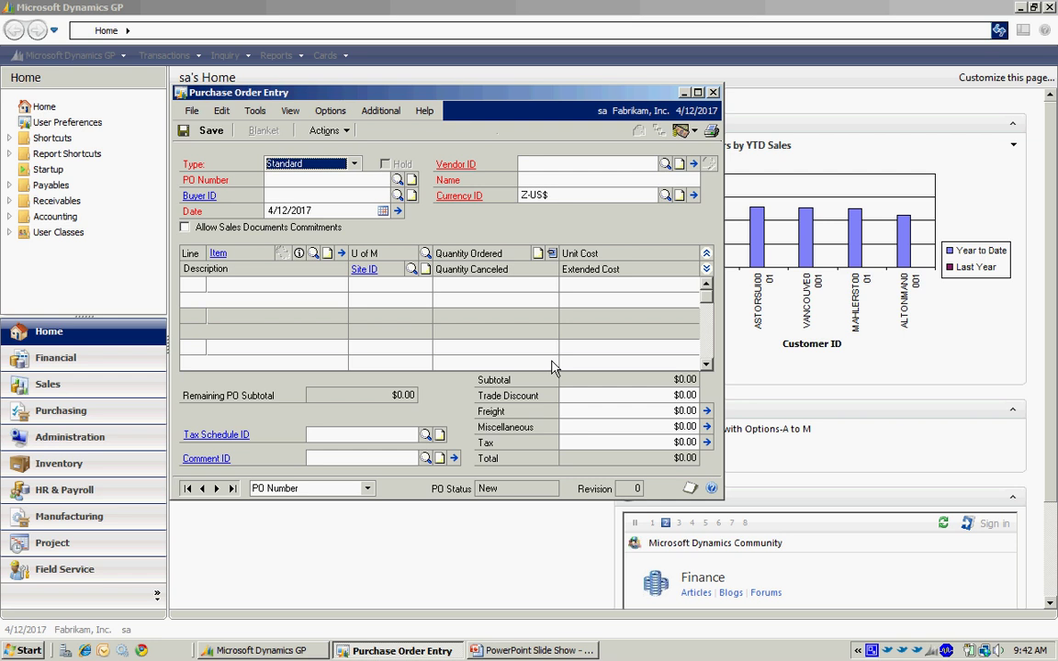
key(Tab)
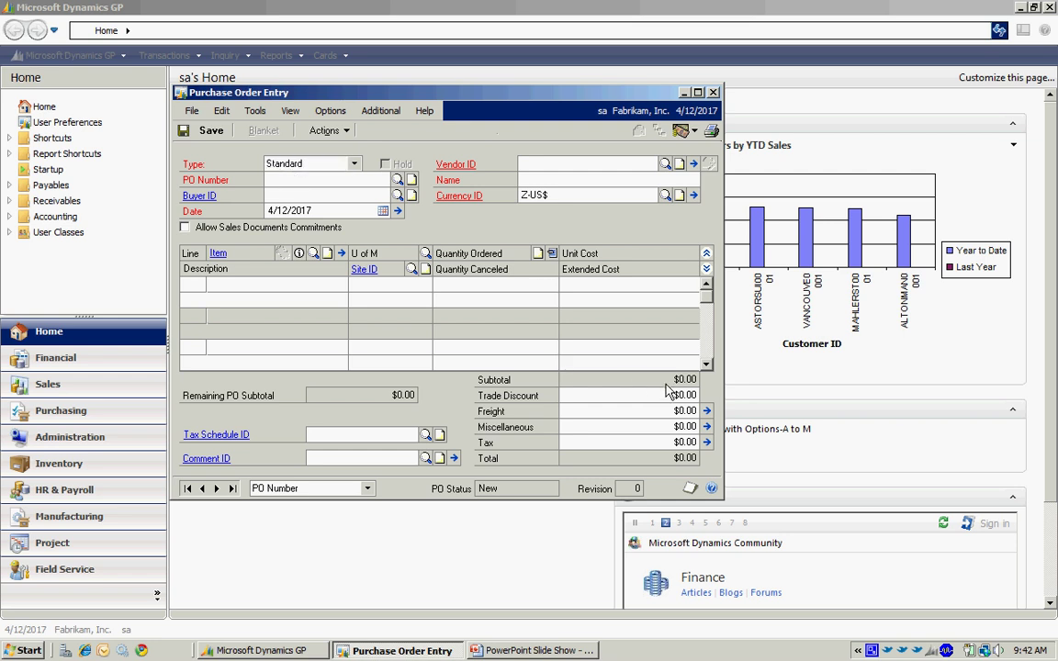
key(Tab)
key(Tab)
key(Tab)
key(Tab)
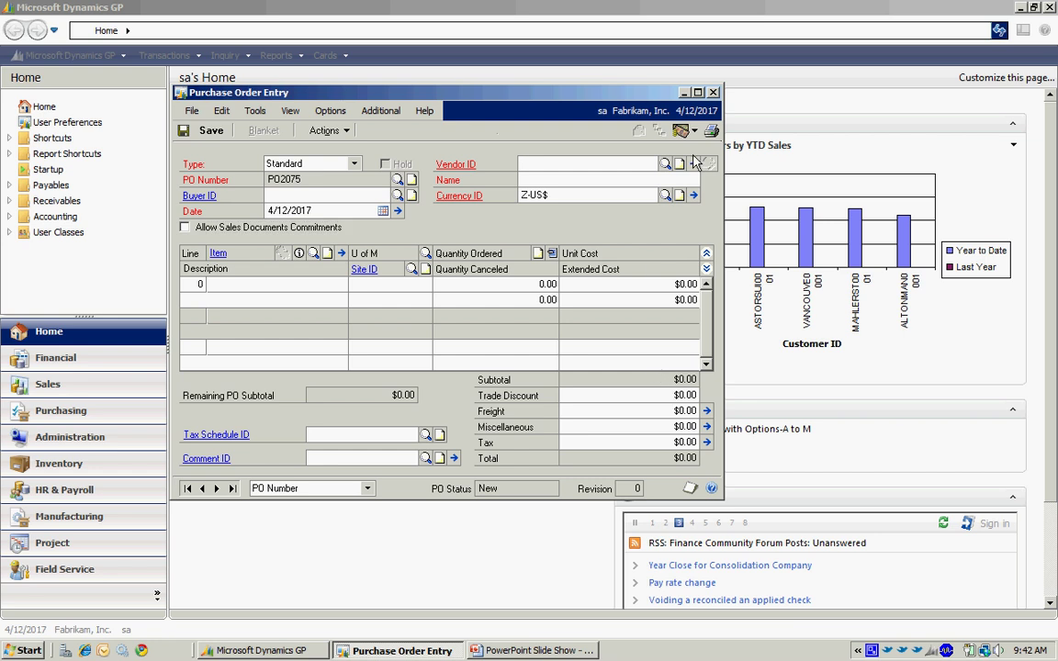
- Choose vendor ADVANCED0001, Advanced Office Systems, keep currency Z-US$, and begin line 1
click(665, 165)
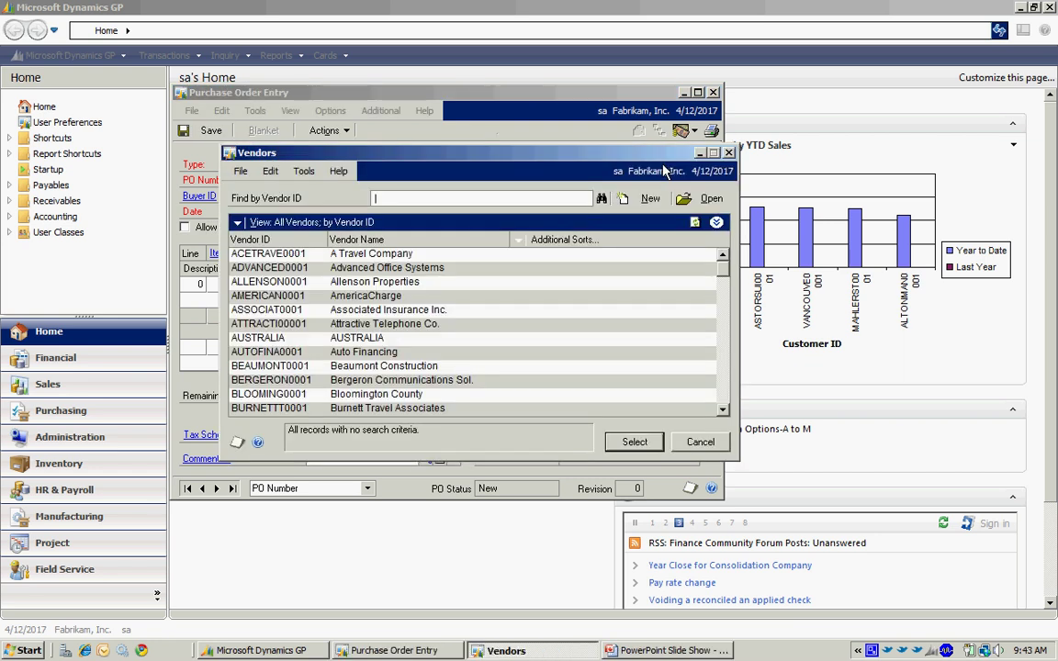
click(415, 268)
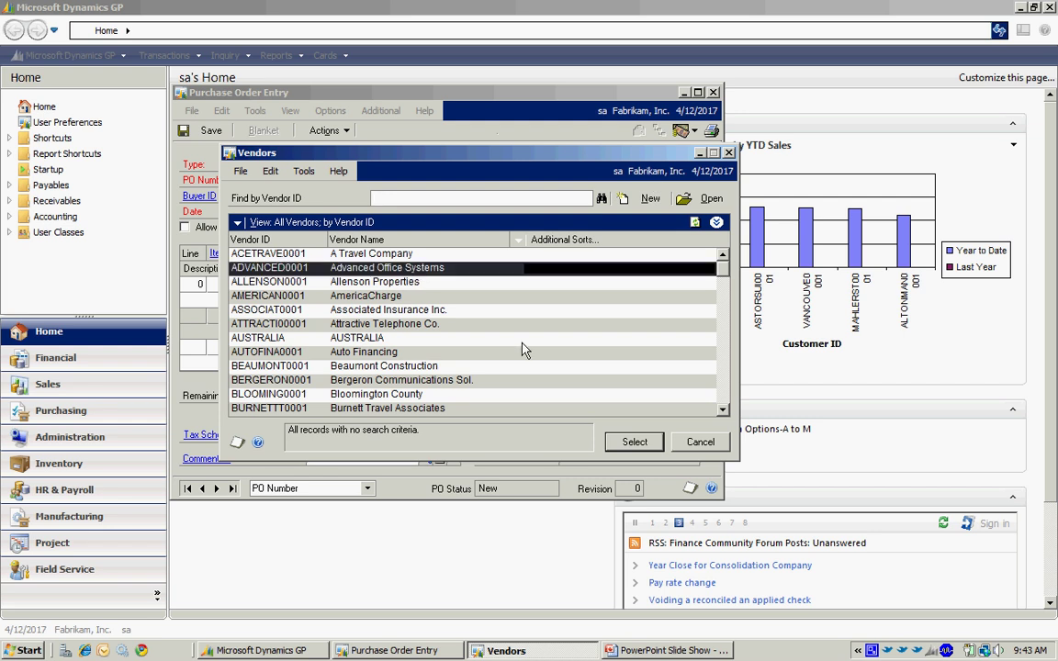
click(634, 442)
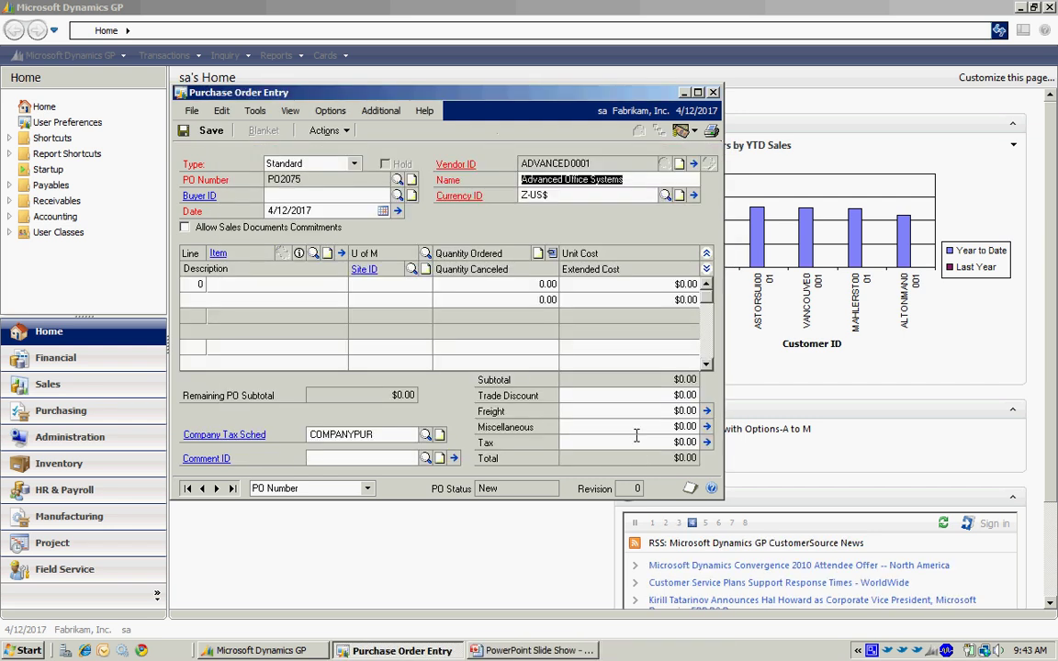
key(Tab)
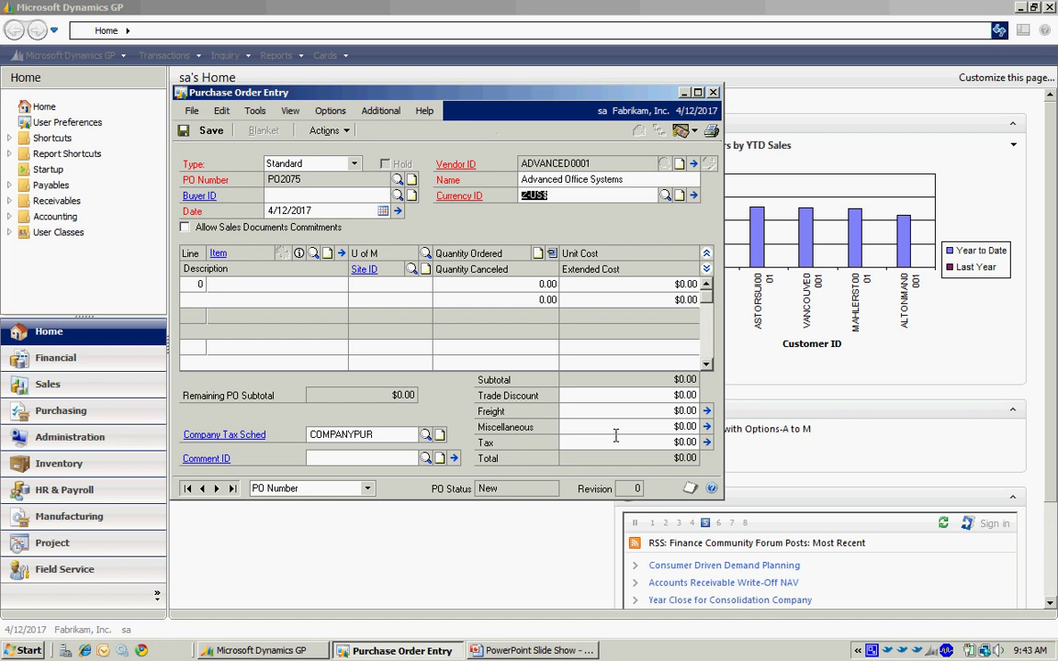
key(Tab)
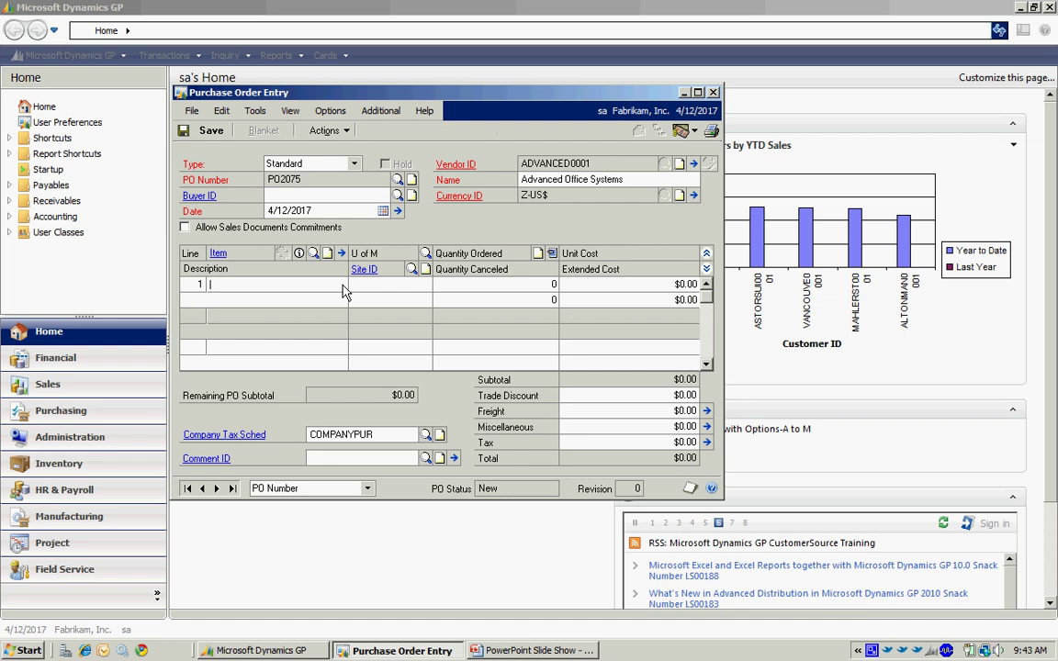
- Add 10 of item ACCS-CRD-12WH at $3.29 as line 1
text(AC)
key(Down)
key(Return)
key(Tab)
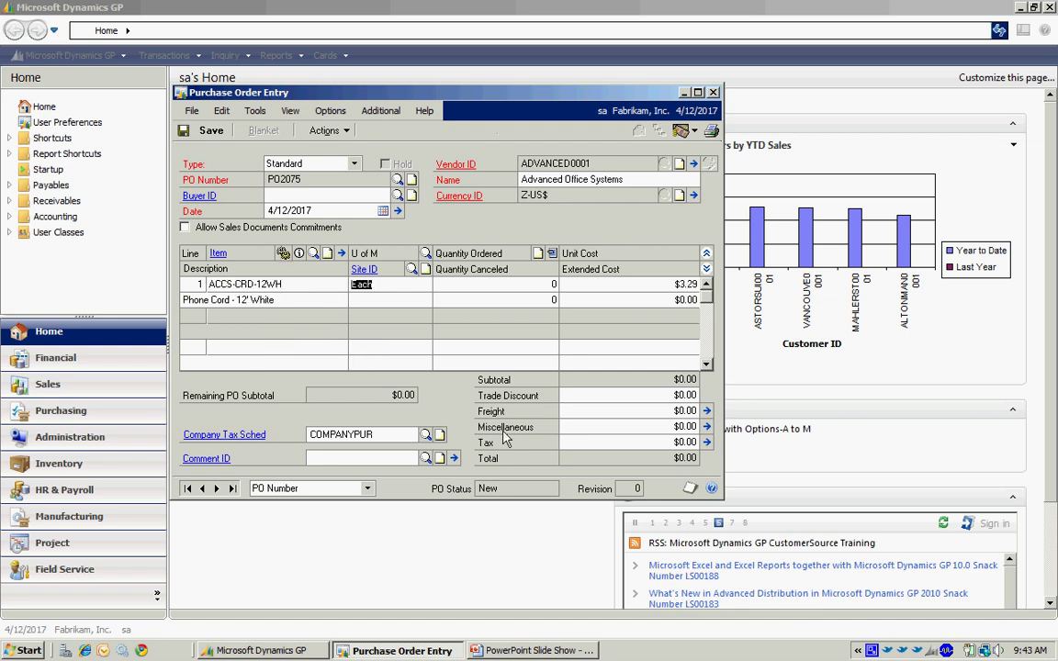
key(Tab)
text(10)
key(Tab)
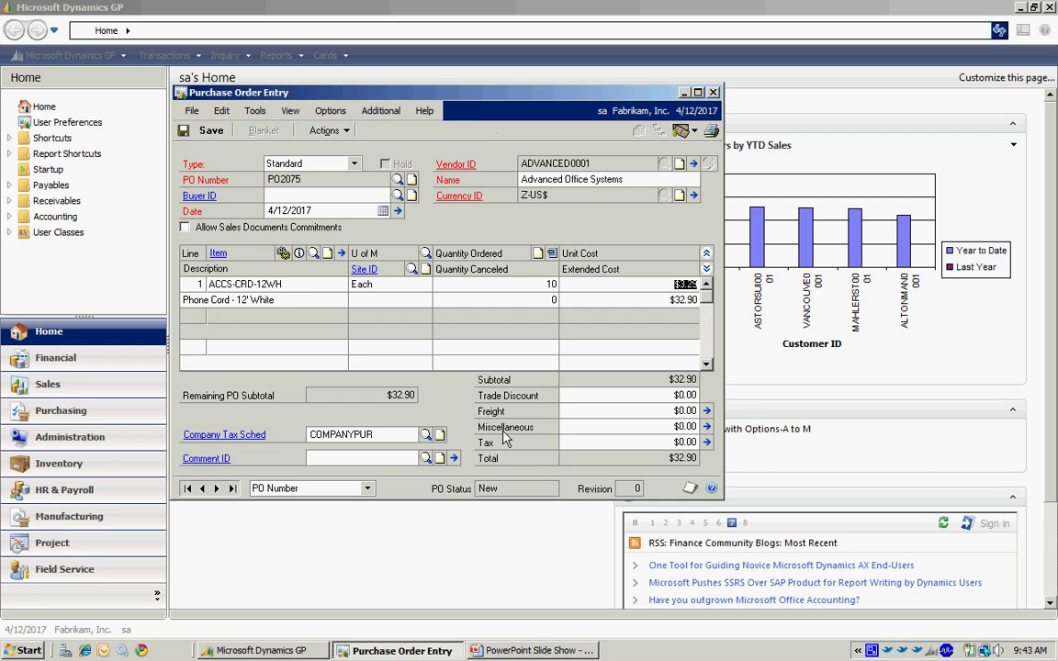
- Set line 1's site to WAREHOUSE and start line 2
key(Tab)
key(Tab)
text(WA)
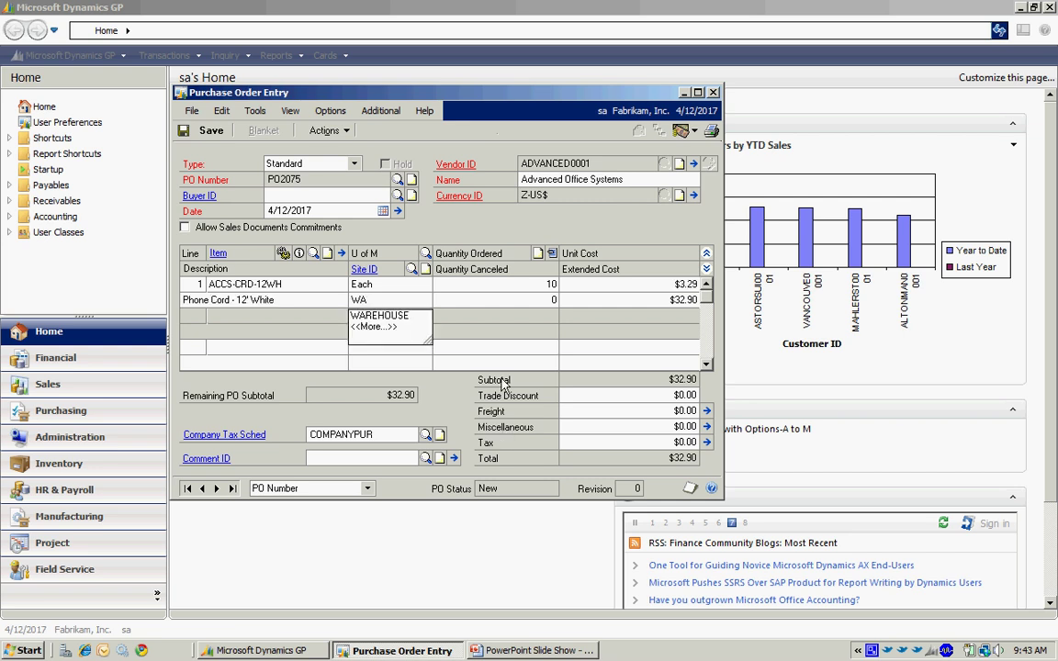
click(375, 316)
key(Tab)
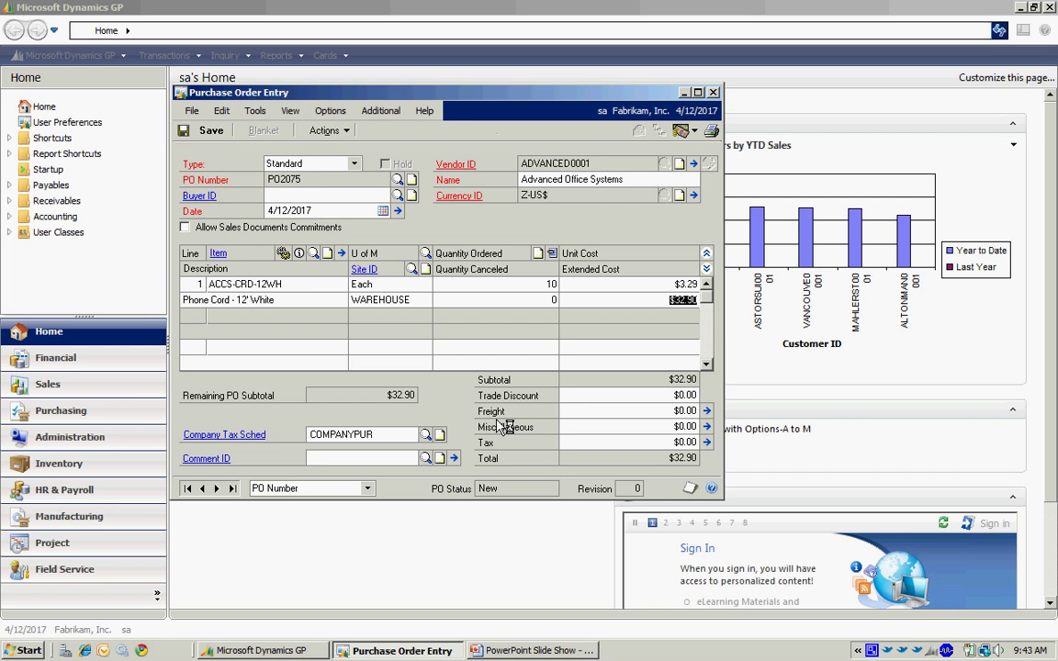
key(Tab)
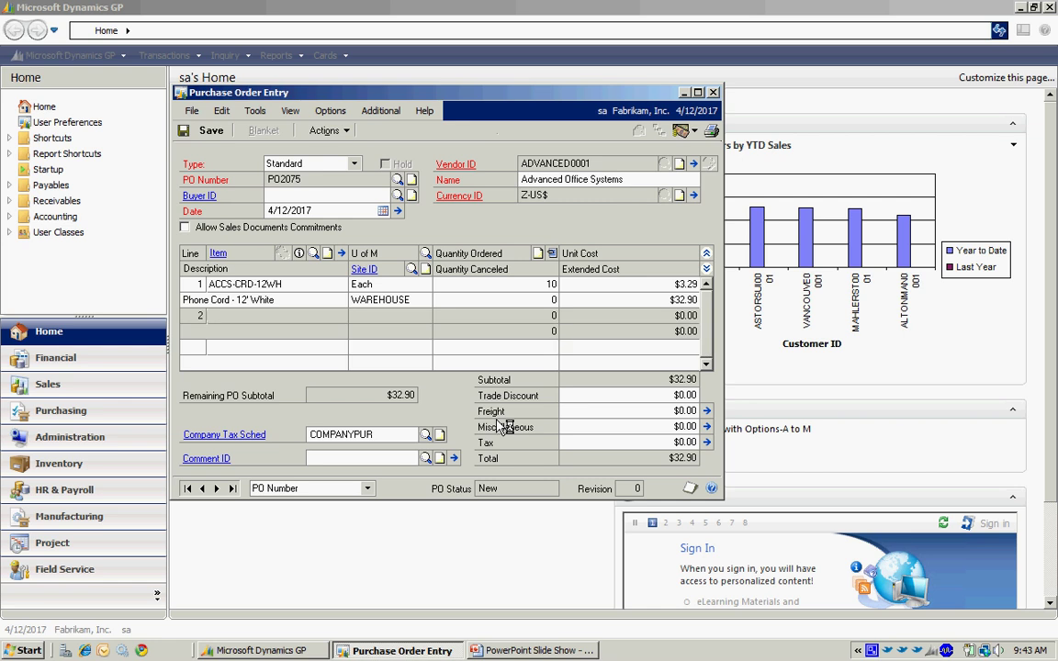
- Pick item 3-A2990A for line 2 and save it as vendor item 3-A2990A for ADVANCED0001
click(313, 252)
click(542, 409)
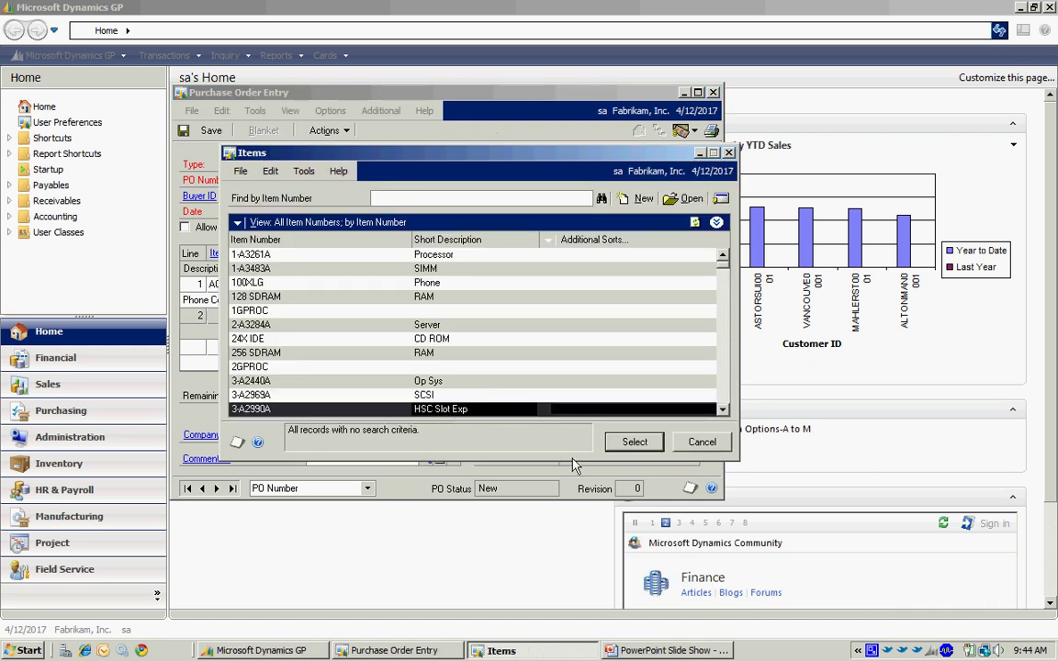
click(634, 443)
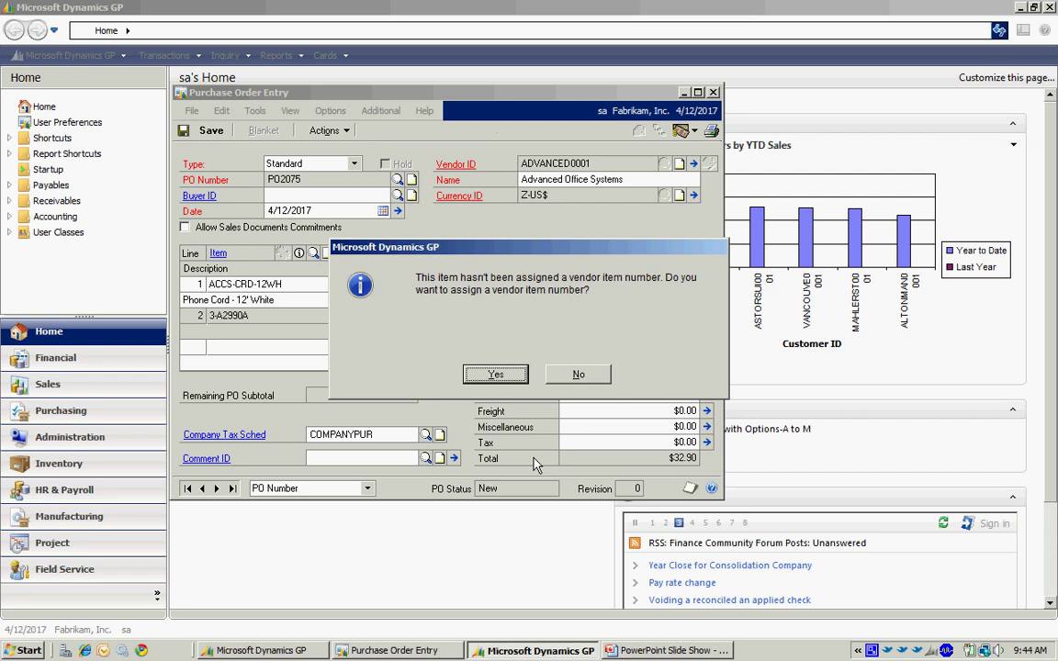
click(497, 375)
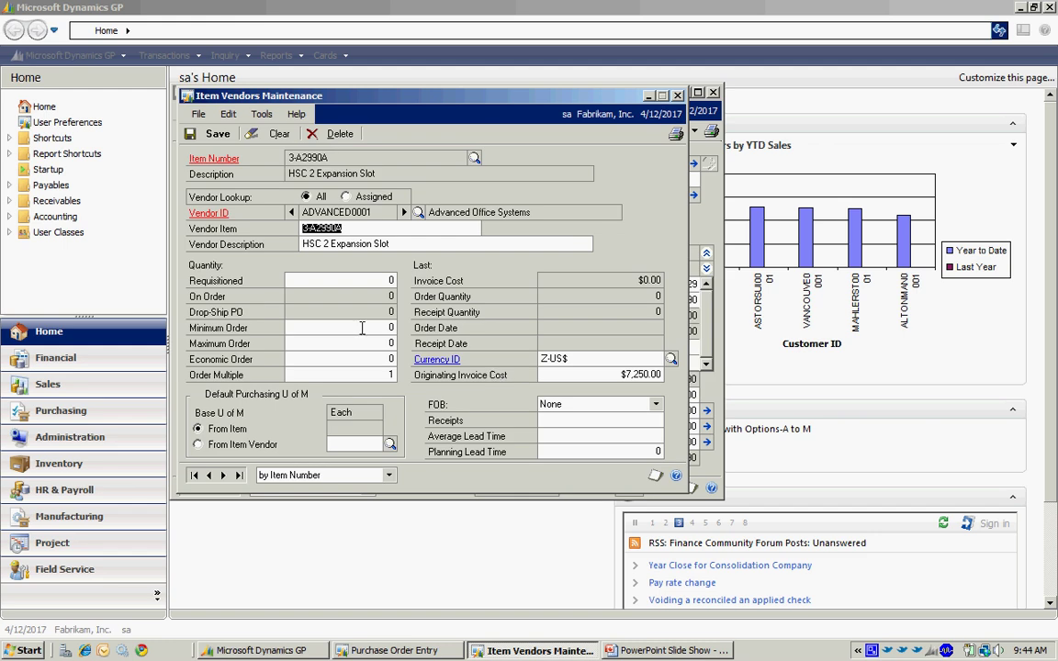
click(354, 229)
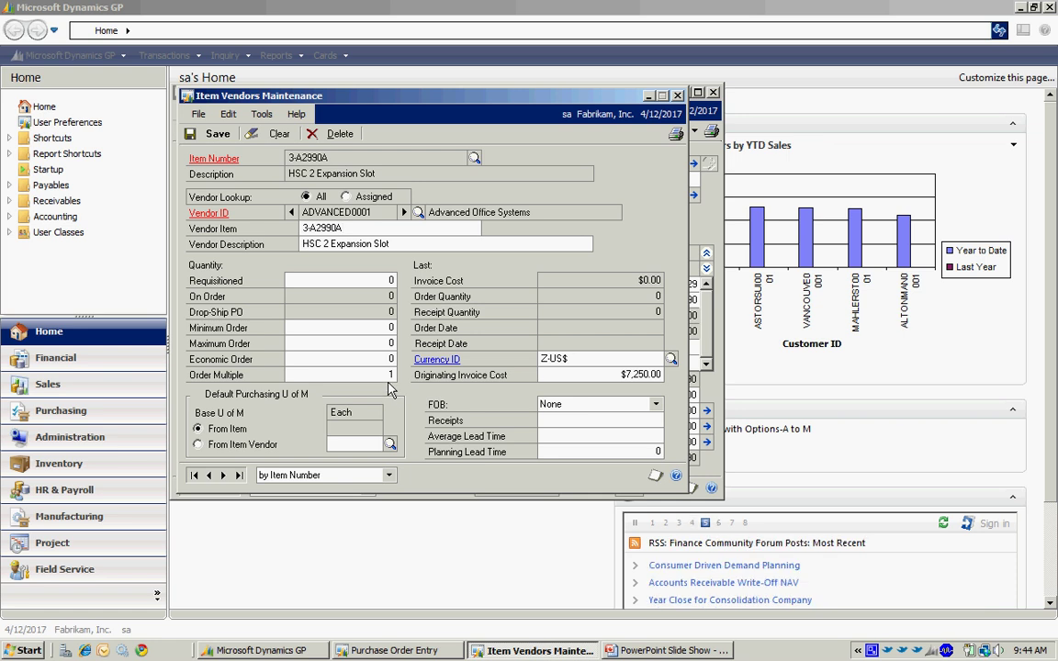
click(219, 135)
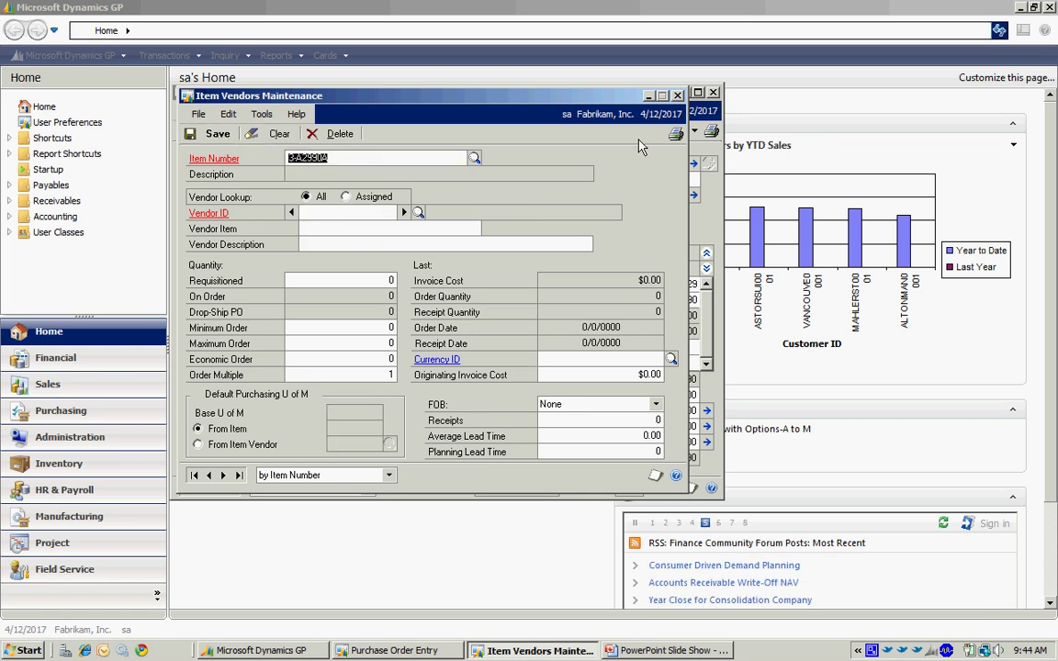
- Complete line 2 as one Each of 3-A2990A at $200.00, bringing the total to $232.90
click(678, 96)
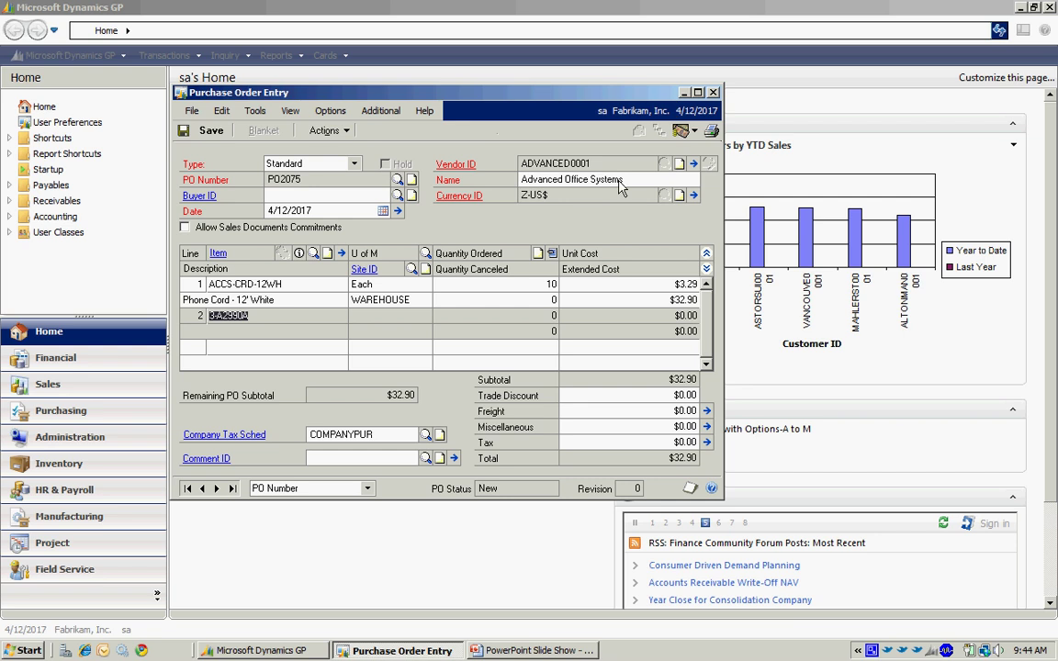
key(Tab)
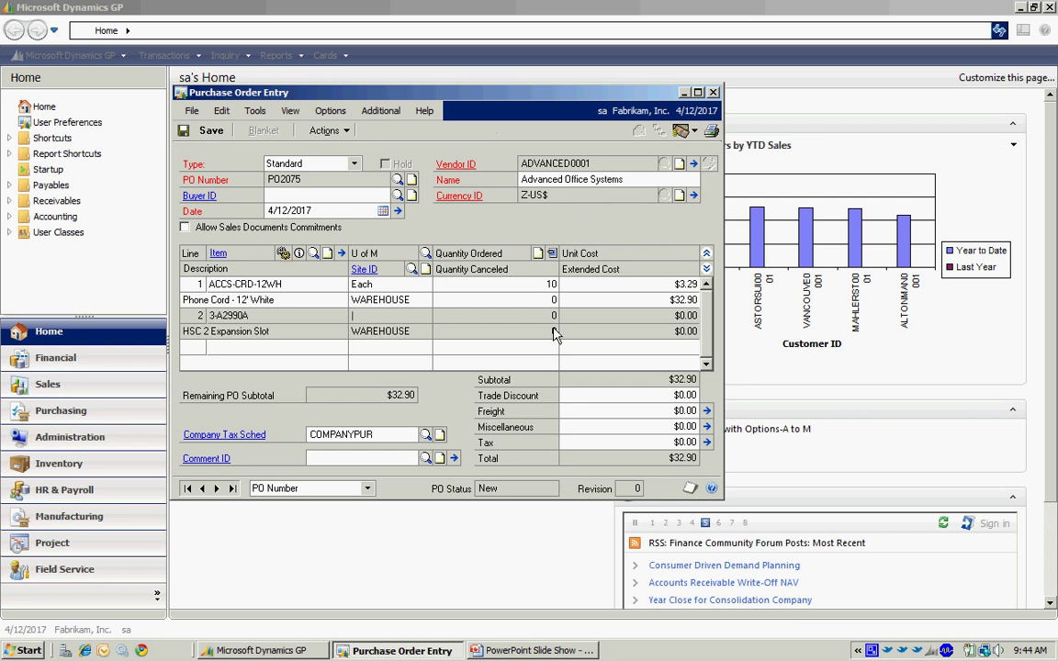
key(ctrl+l)
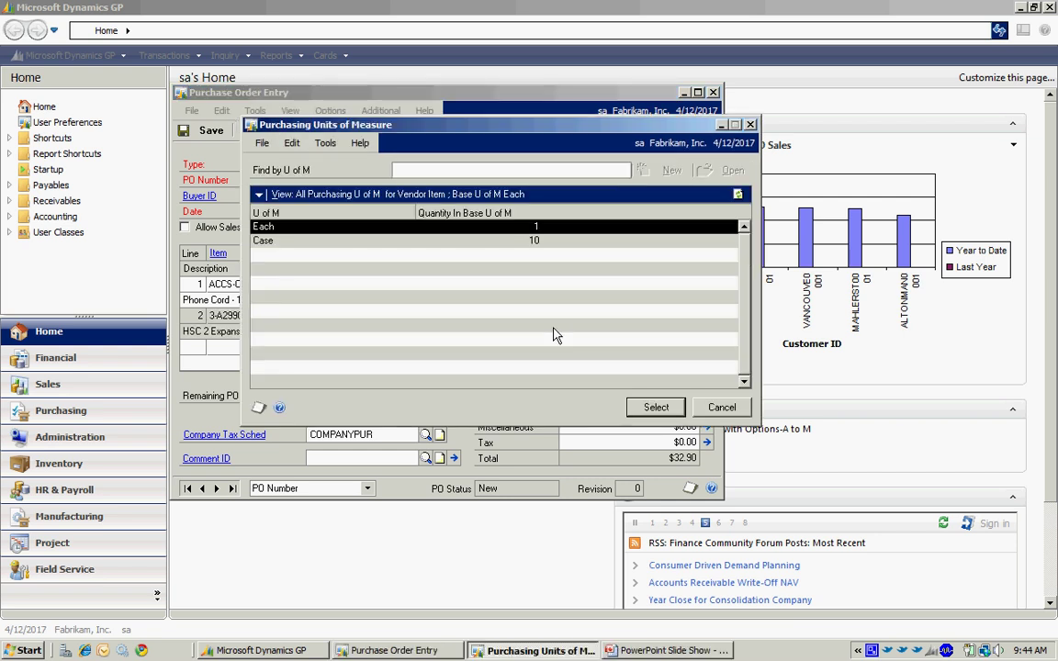
key(Return)
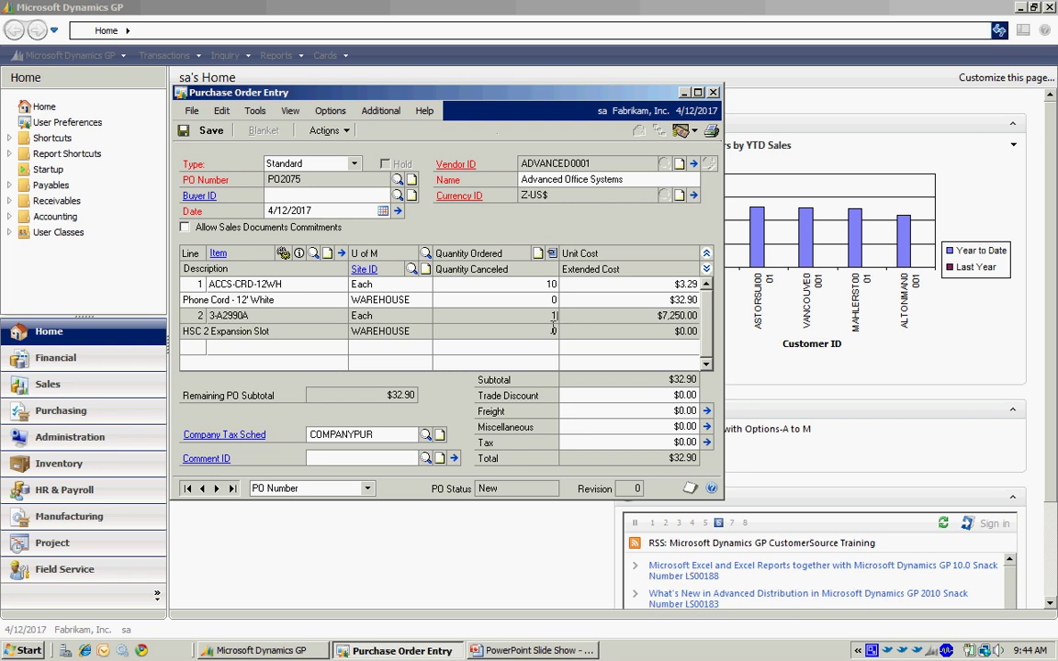
key(Tab)
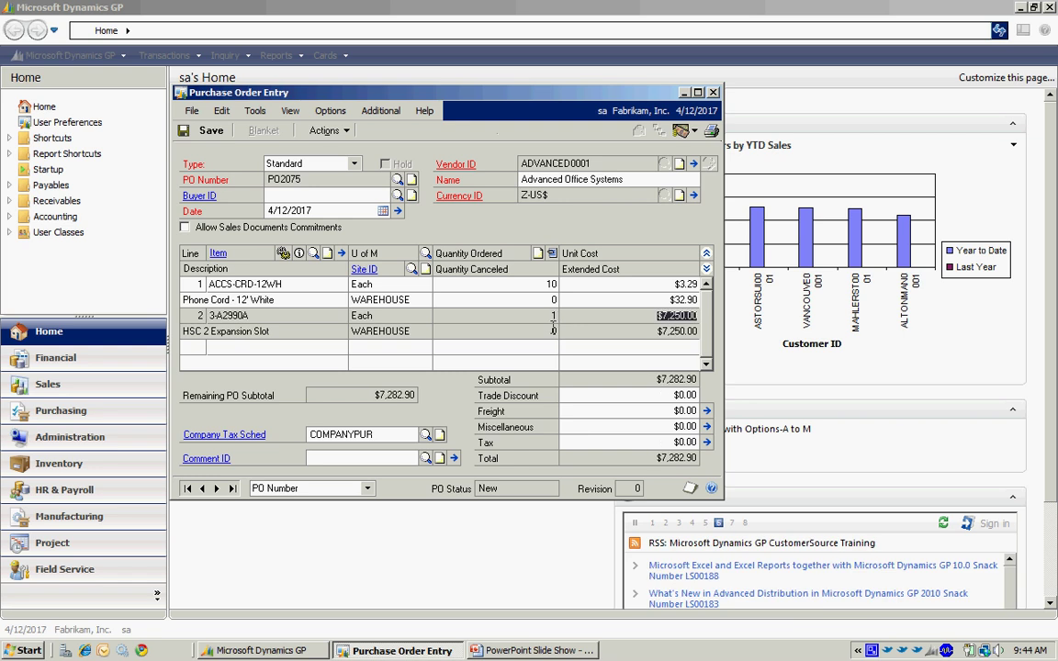
text(200)
key(Tab)
key(Tab)
key(Tab)
key(Tab)
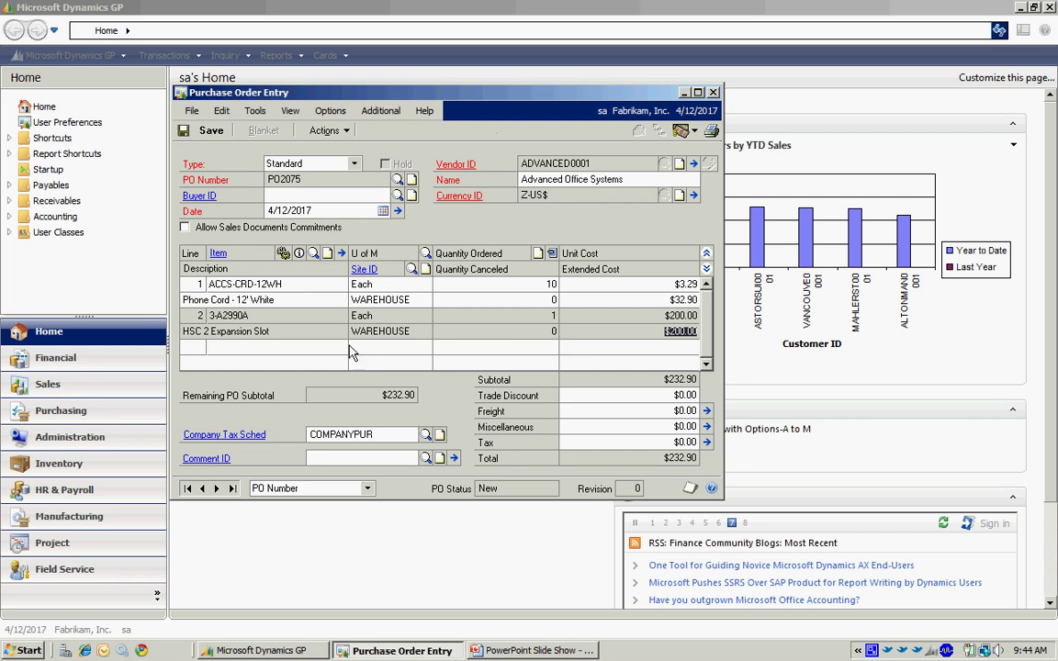
click(302, 289)
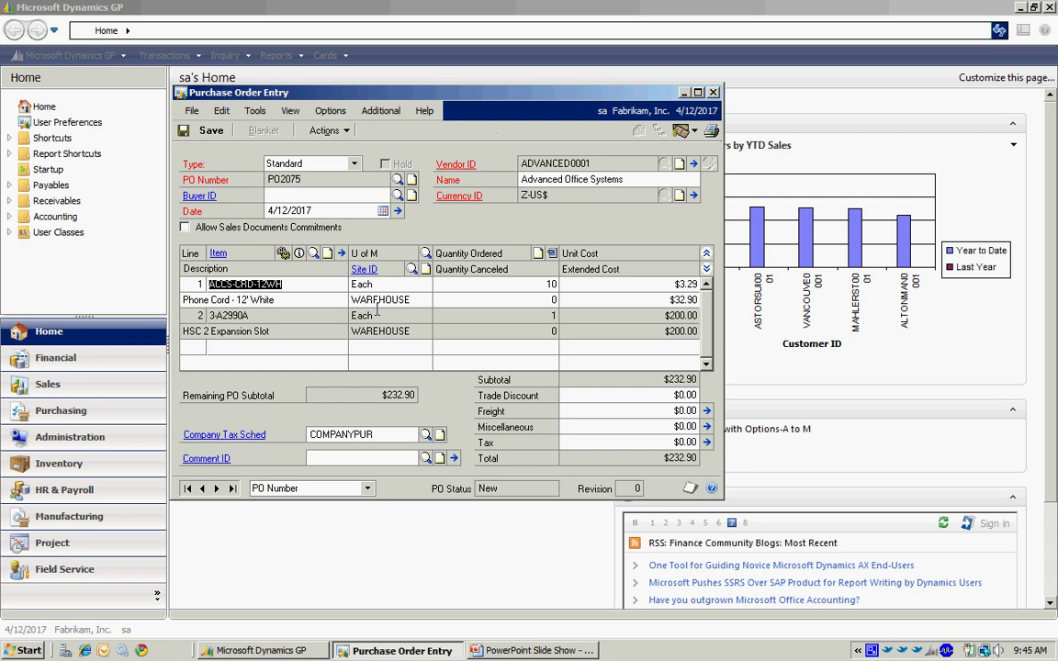
- Review the phone cord line's Purchasing Item Detail Entry, then close it
click(341, 254)
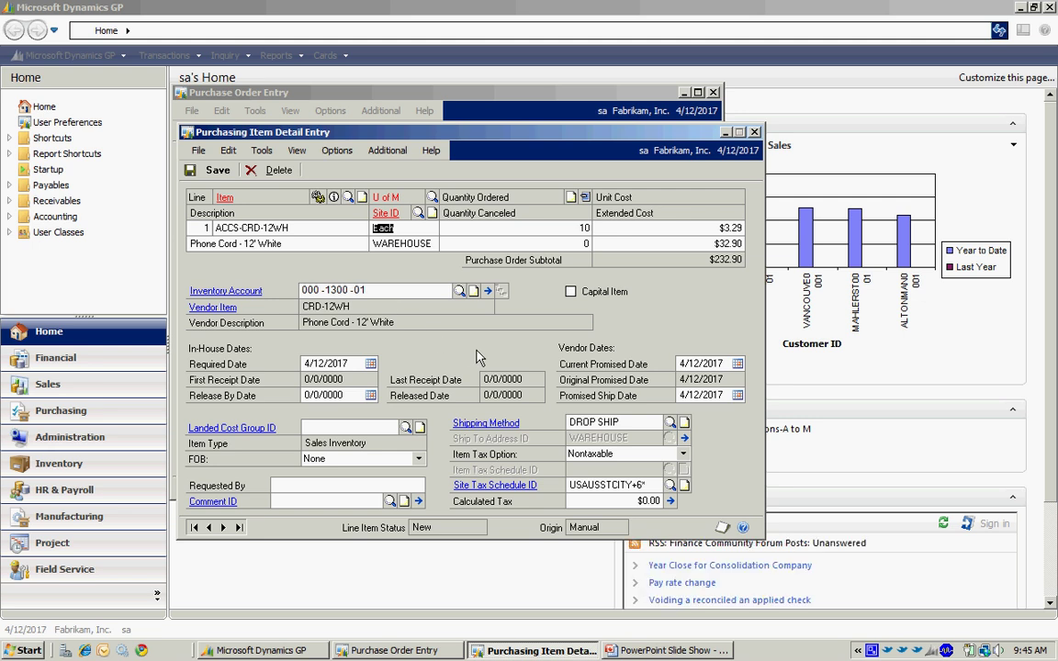
key(ctrl+s)
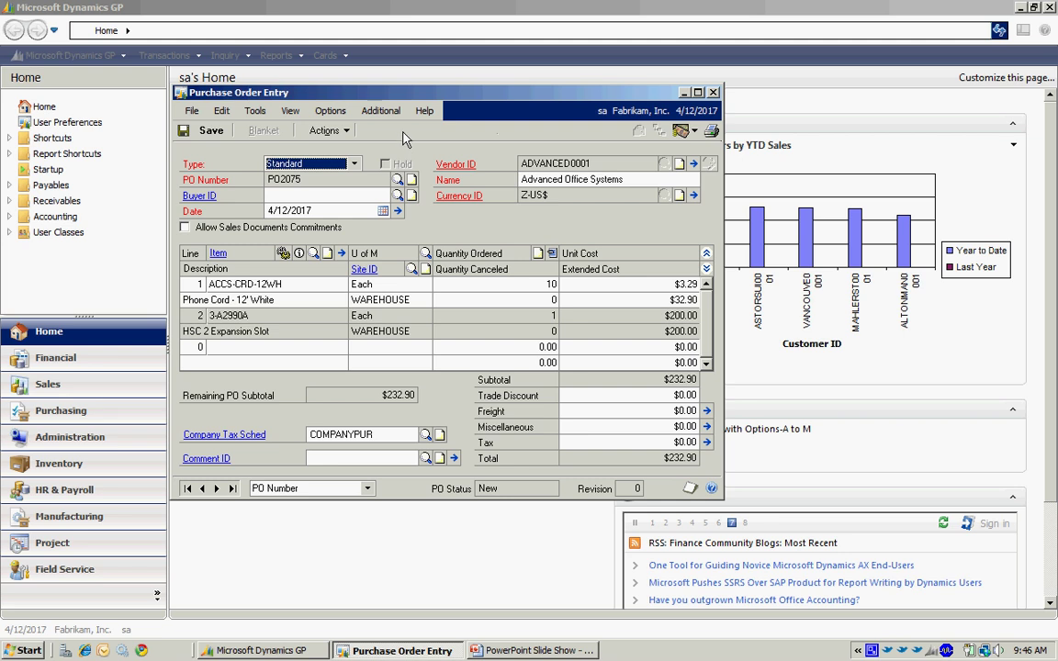
- Open the Actions menu for purchase order PO2075
click(331, 132)
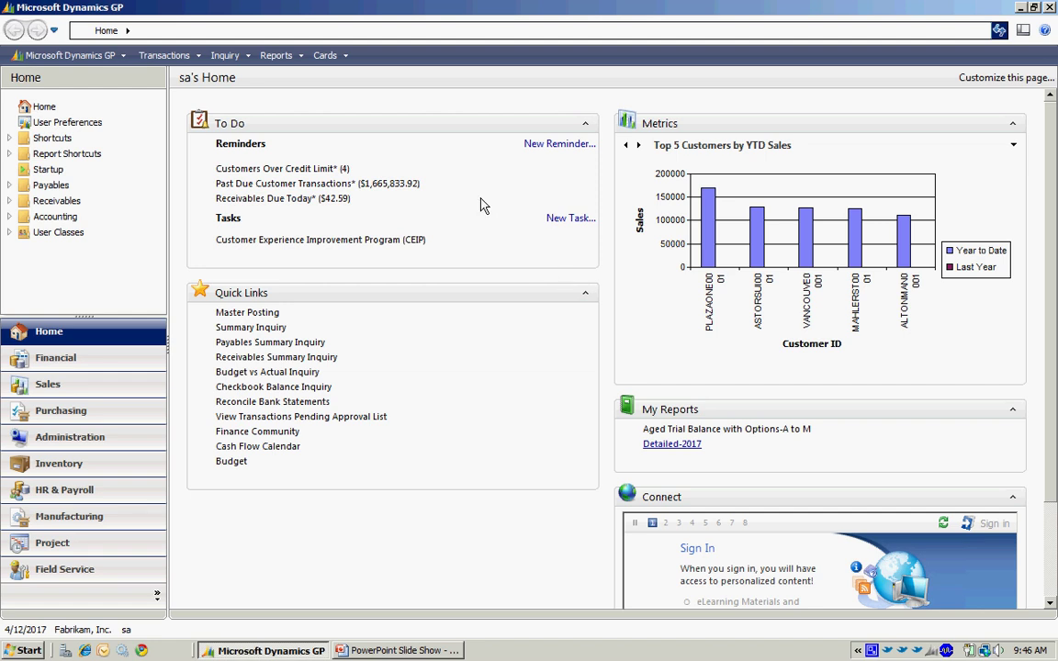
- Start receipt RCT1165 for vendor ADVANCED0001 and list PO2075's open lines with Auto-Rcv
click(170, 57)
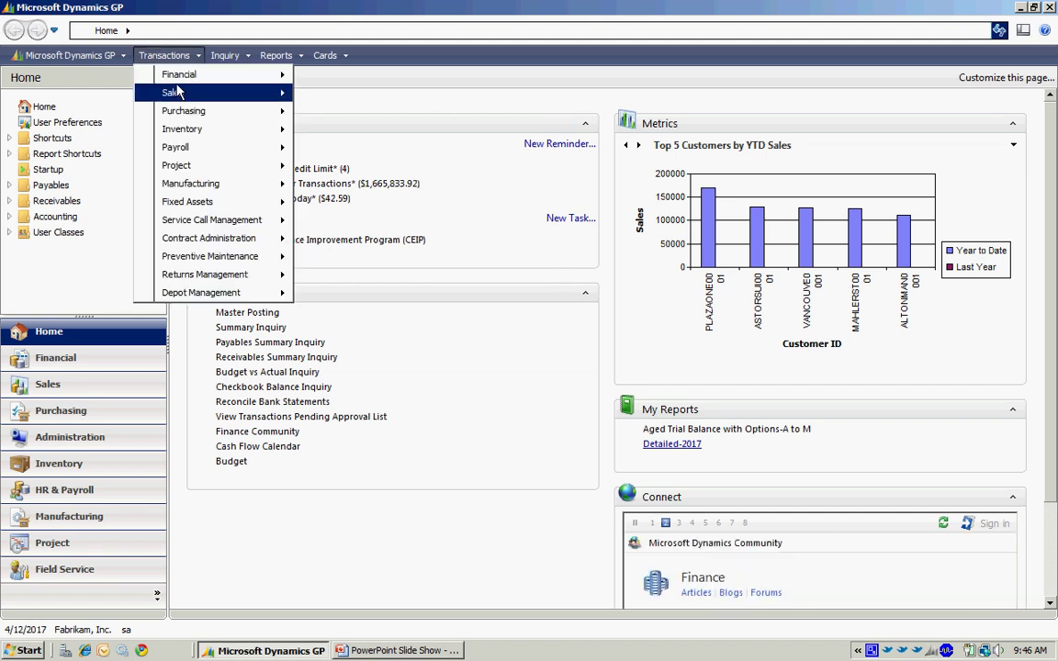
mouse_move(184, 110)
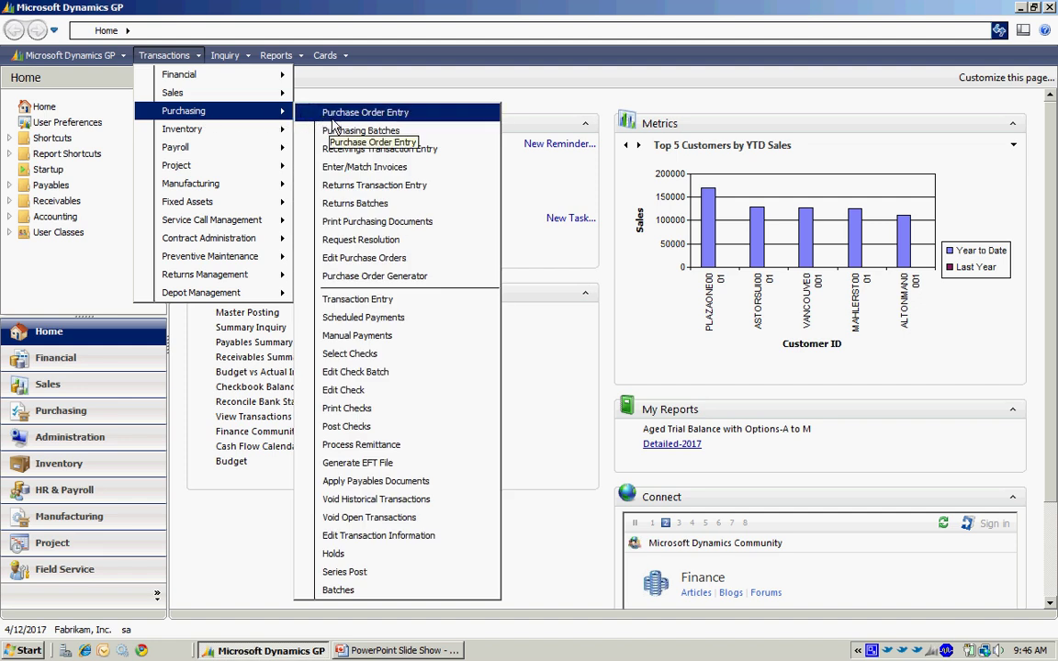
click(372, 149)
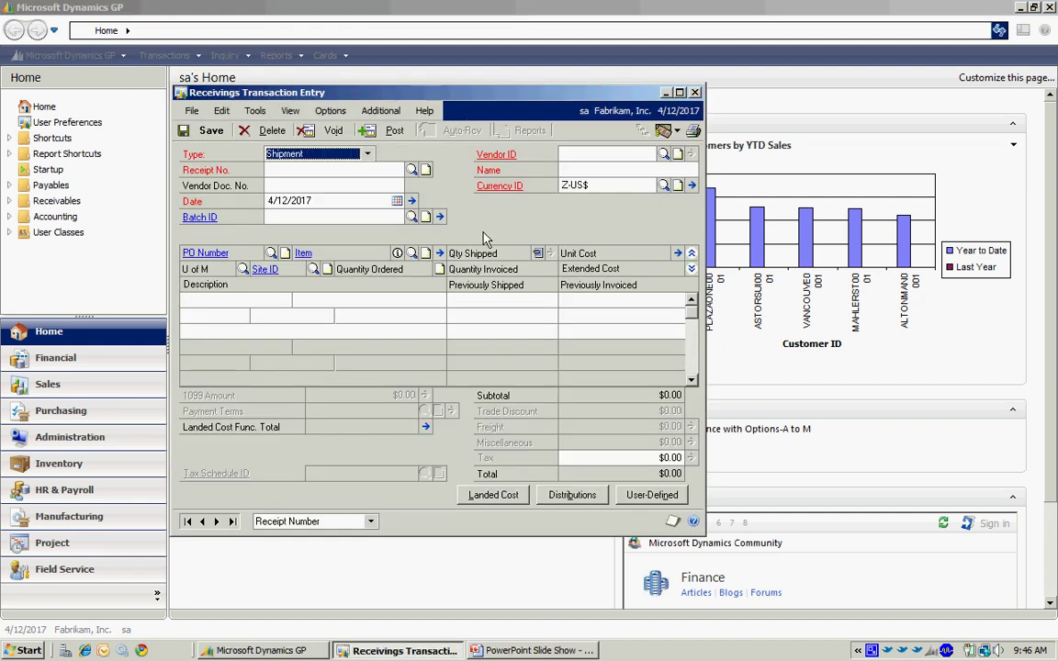
click(374, 182)
key(Tab)
key(Tab)
key(Tab)
click(663, 155)
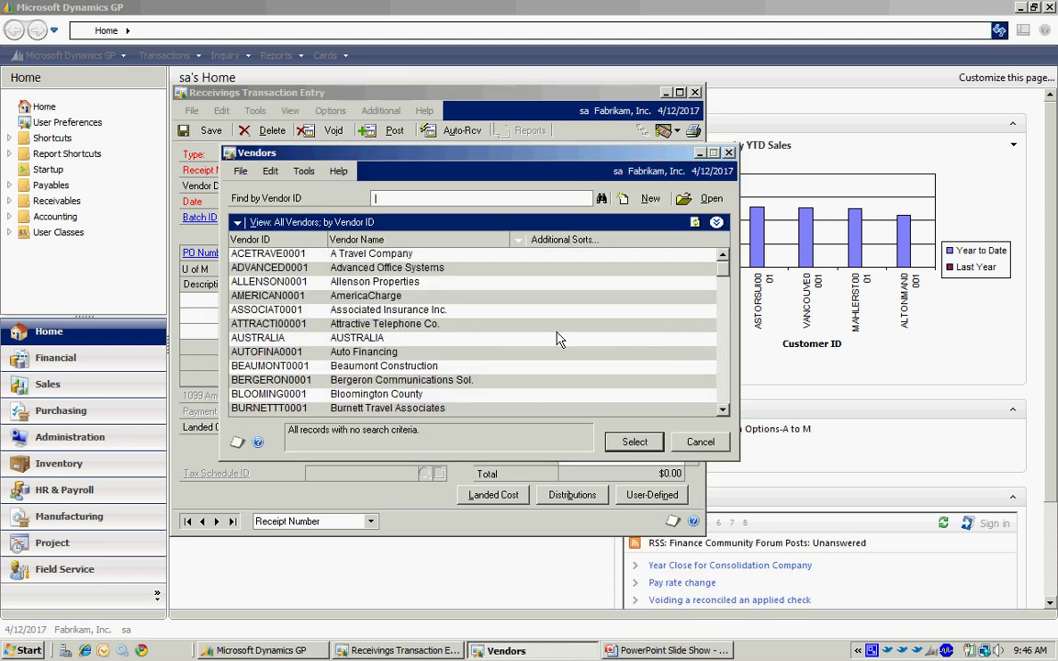
double_click(430, 268)
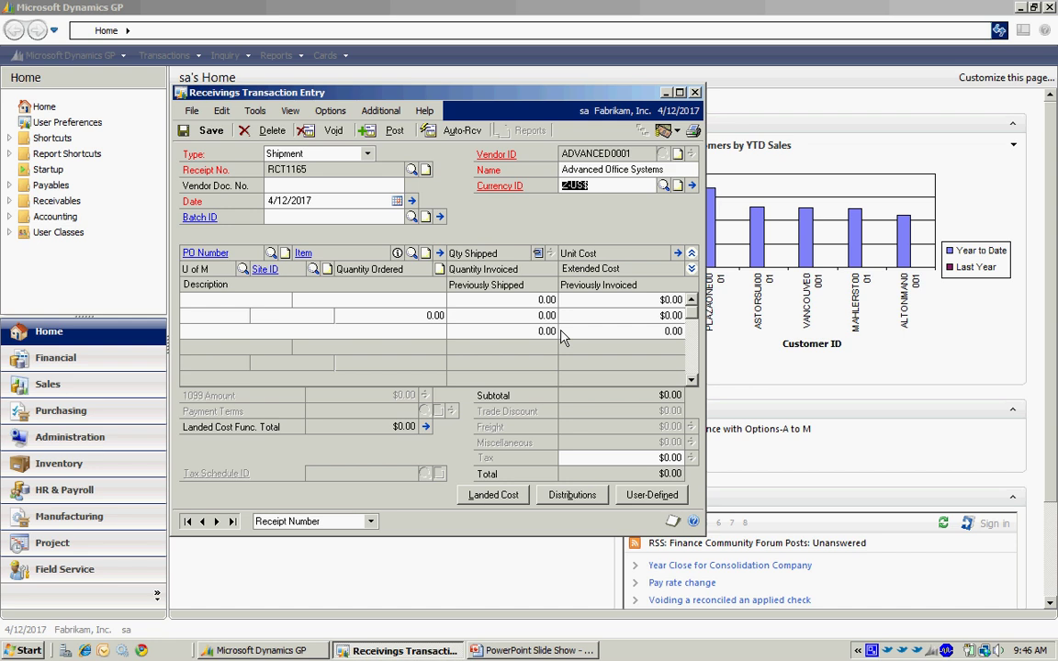
click(427, 130)
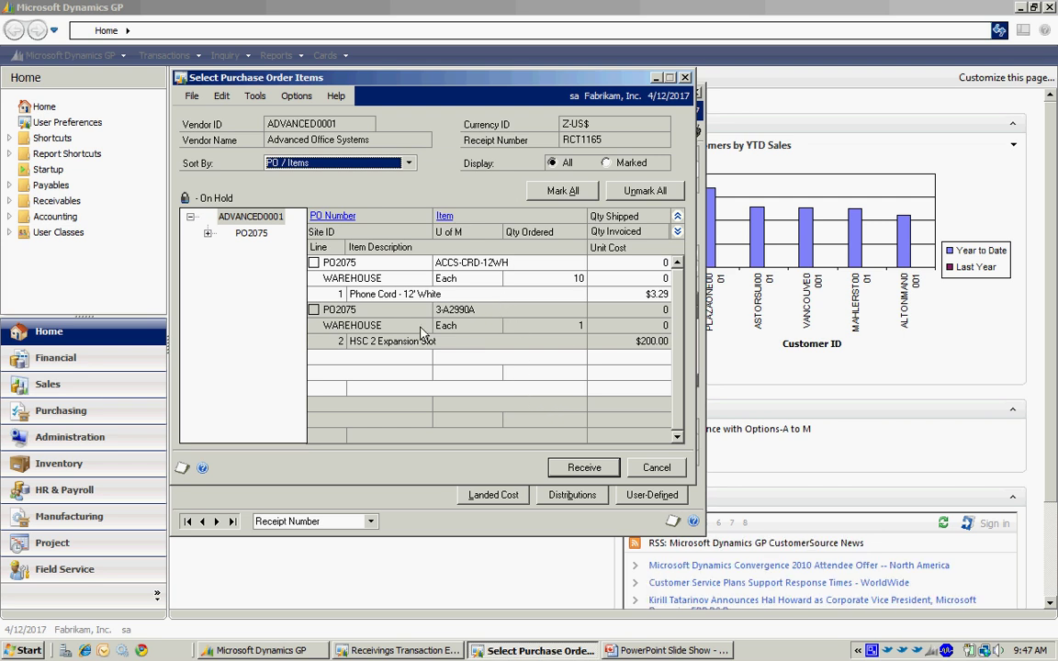
- Mark both PO2075 lines, set phone cord quantity shipped to 8, and receive them
click(314, 263)
click(313, 309)
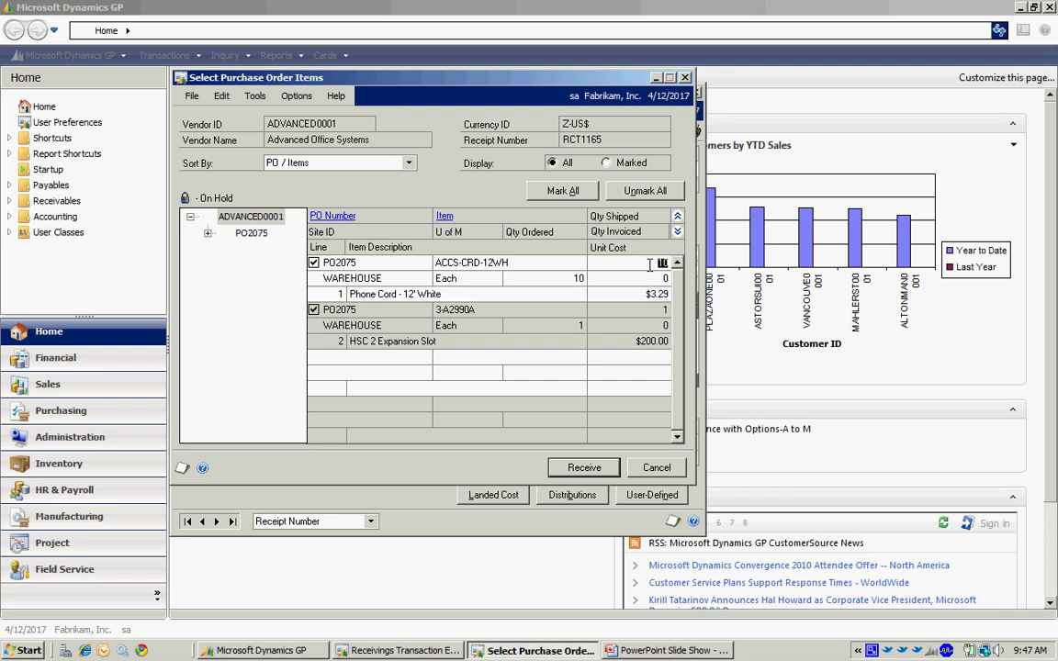
text(8)
key(Tab)
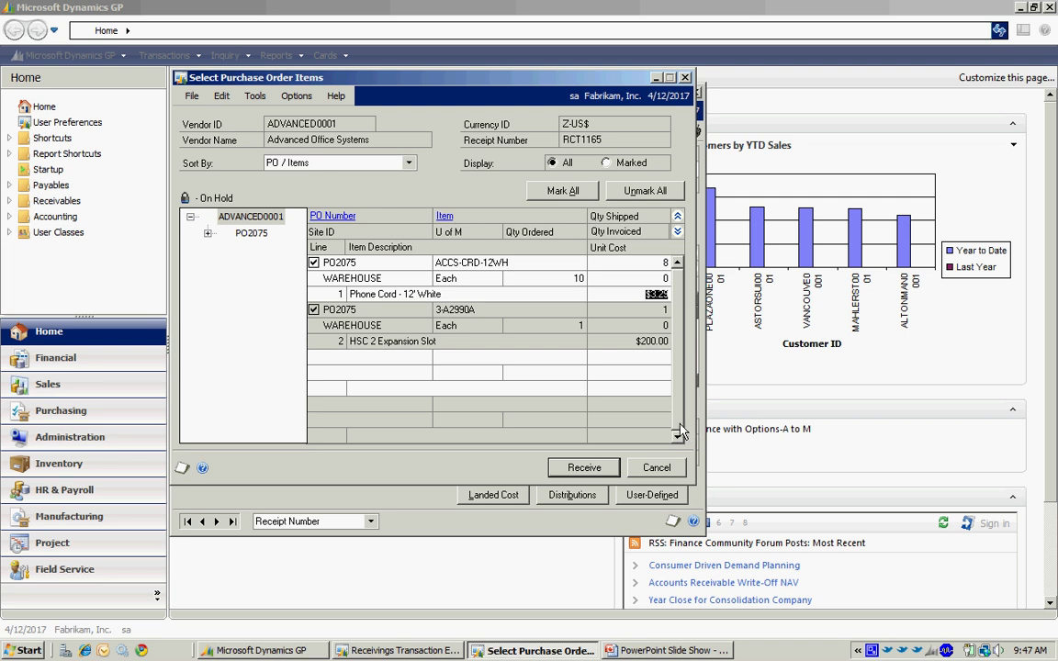
click(585, 467)
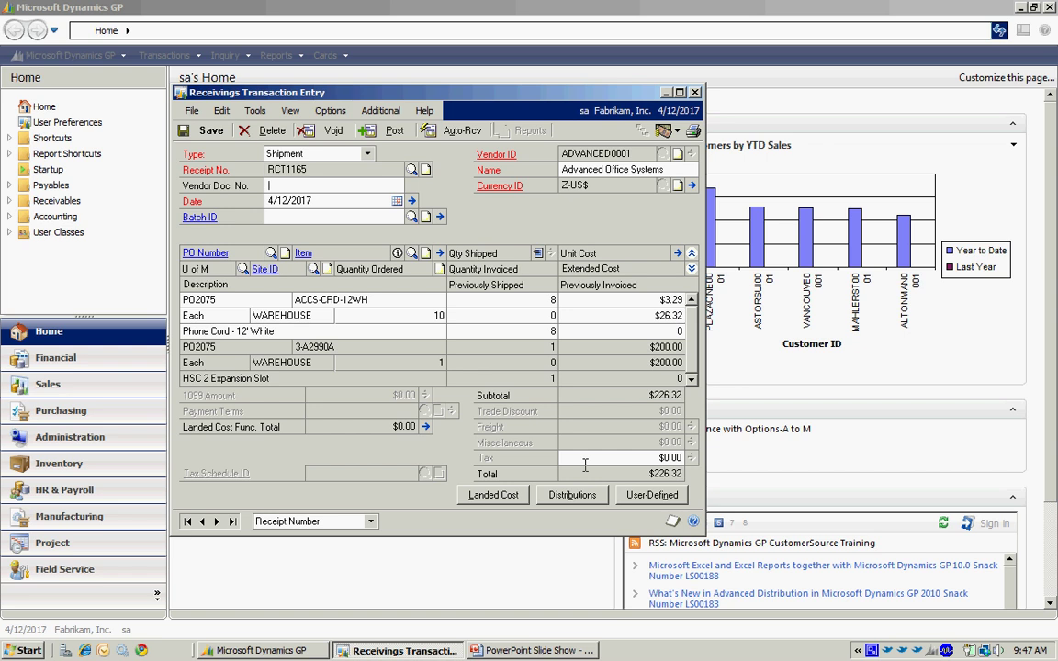
- Post receipt RCT1165 without printing the posting journal
click(394, 131)
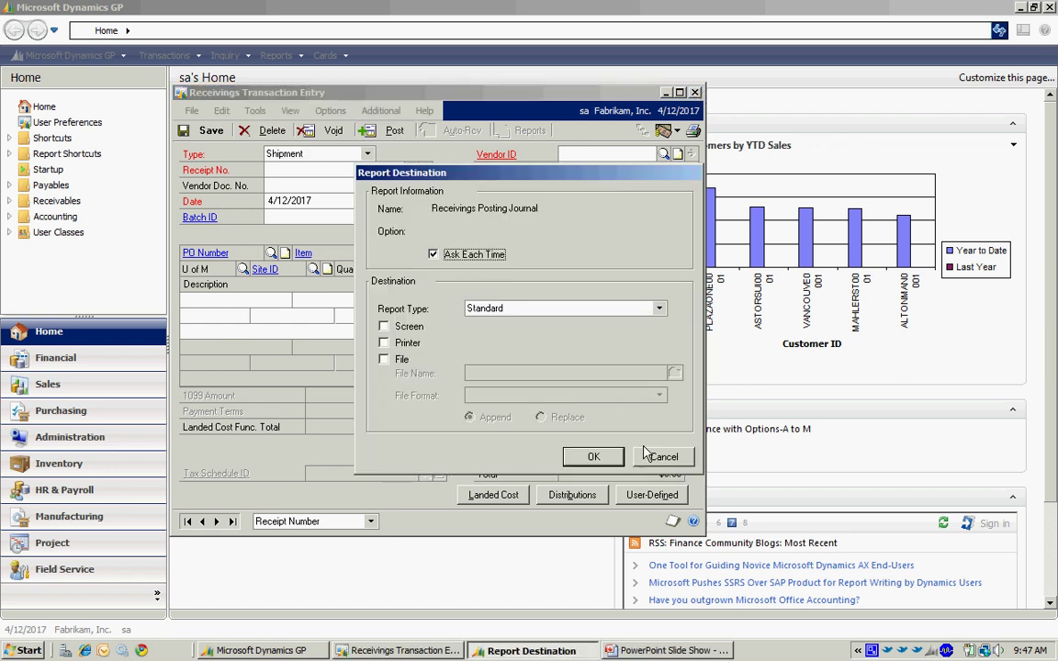
click(644, 450)
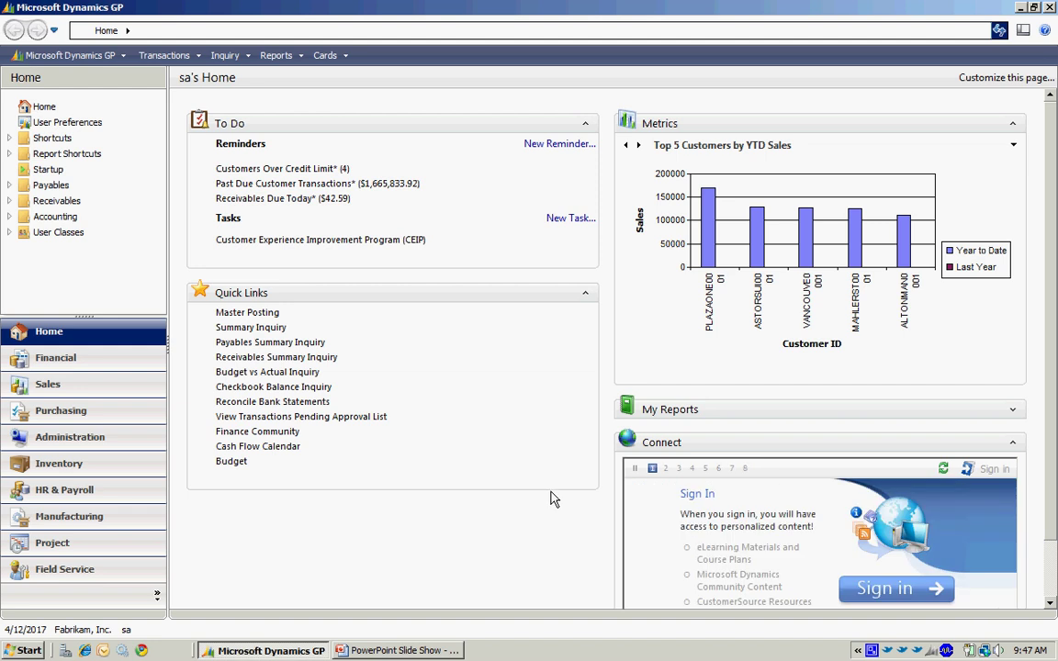
- Open a matched invoice with vendor document 987999 for vendor ADVANCED0001, Advanced Office Systems
click(173, 59)
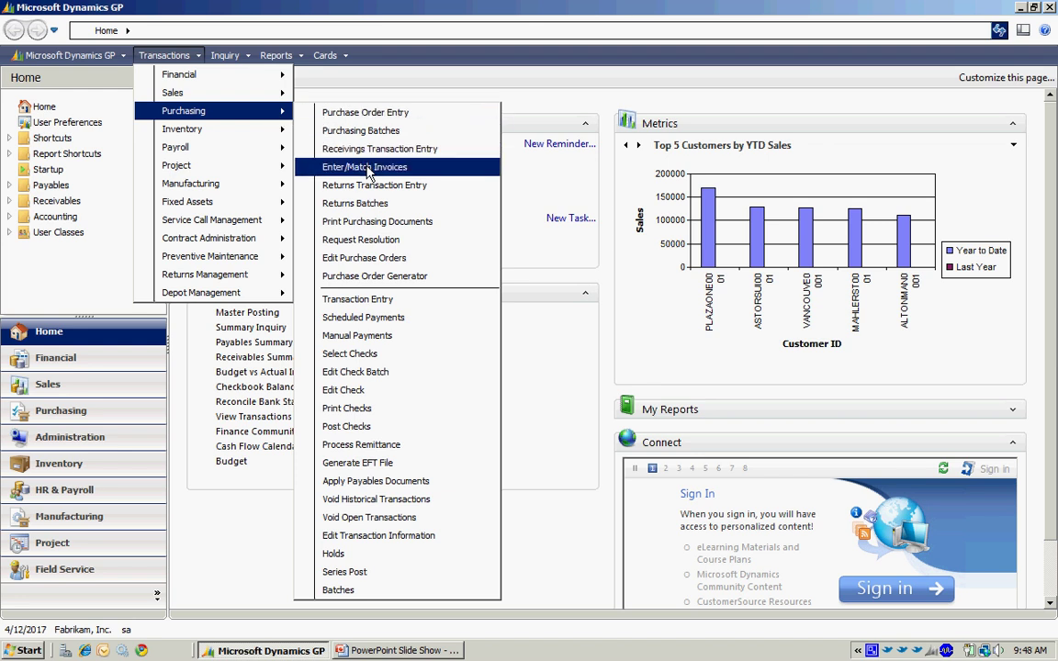
click(367, 169)
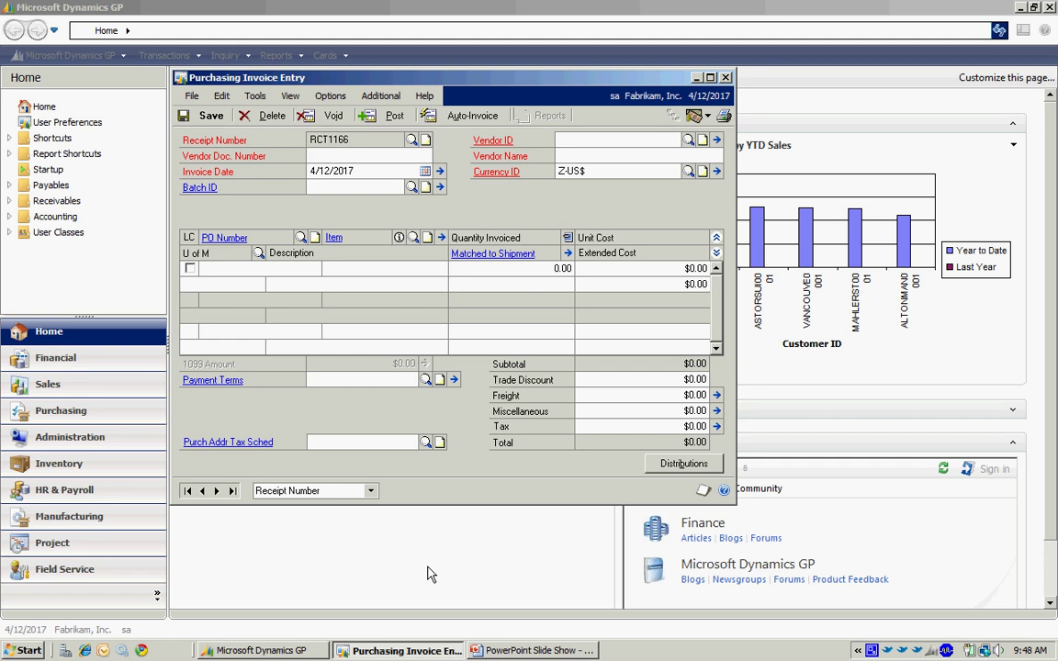
text(987999)
key(Tab)
click(688, 139)
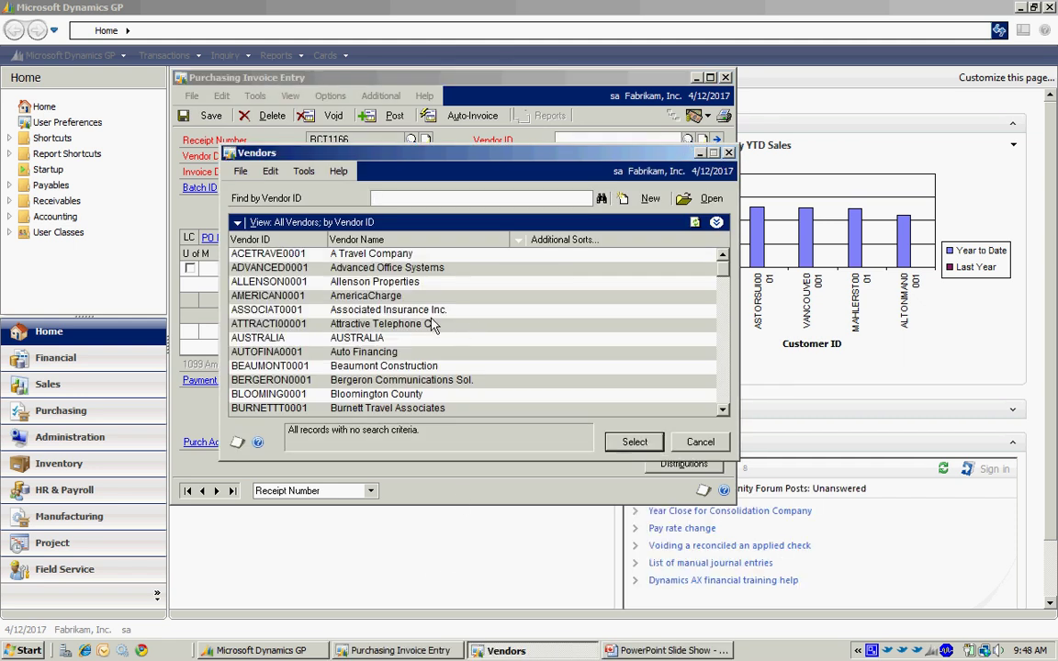
double_click(386, 268)
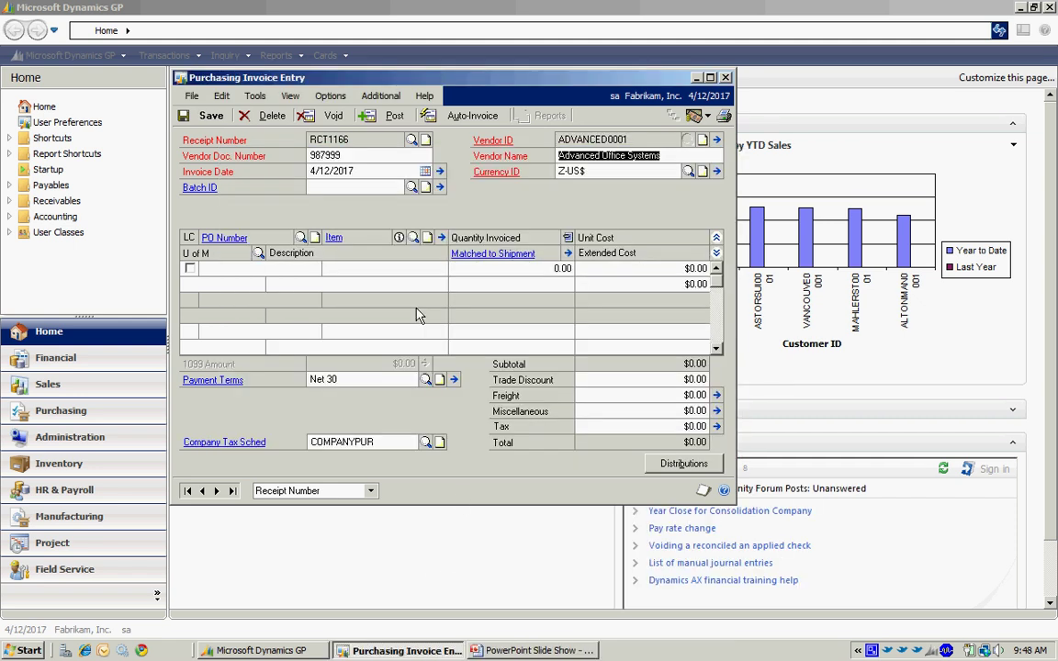
key(Tab)
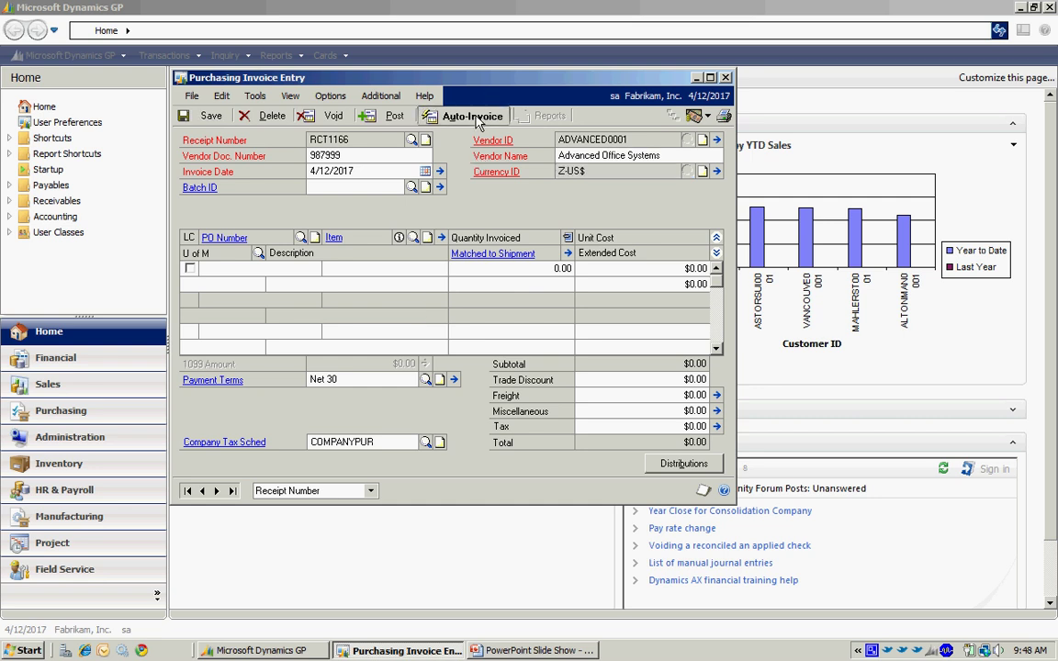
- Auto-invoice both PO2075 lines from receipt RCT1165, invoicing 5 phone cords and the expansion slot
click(477, 119)
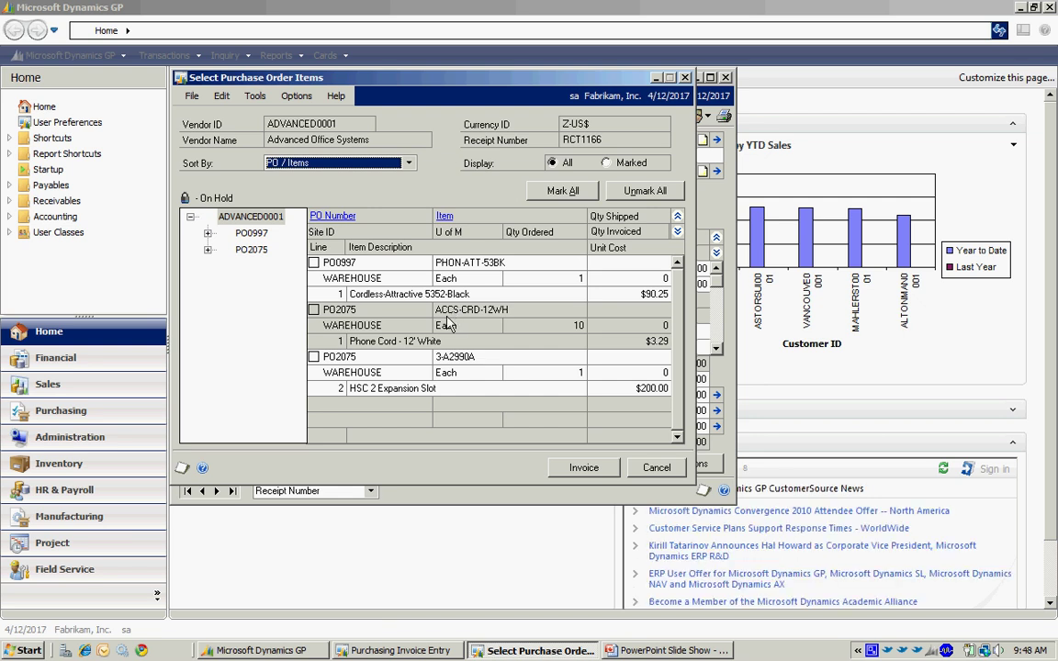
click(313, 310)
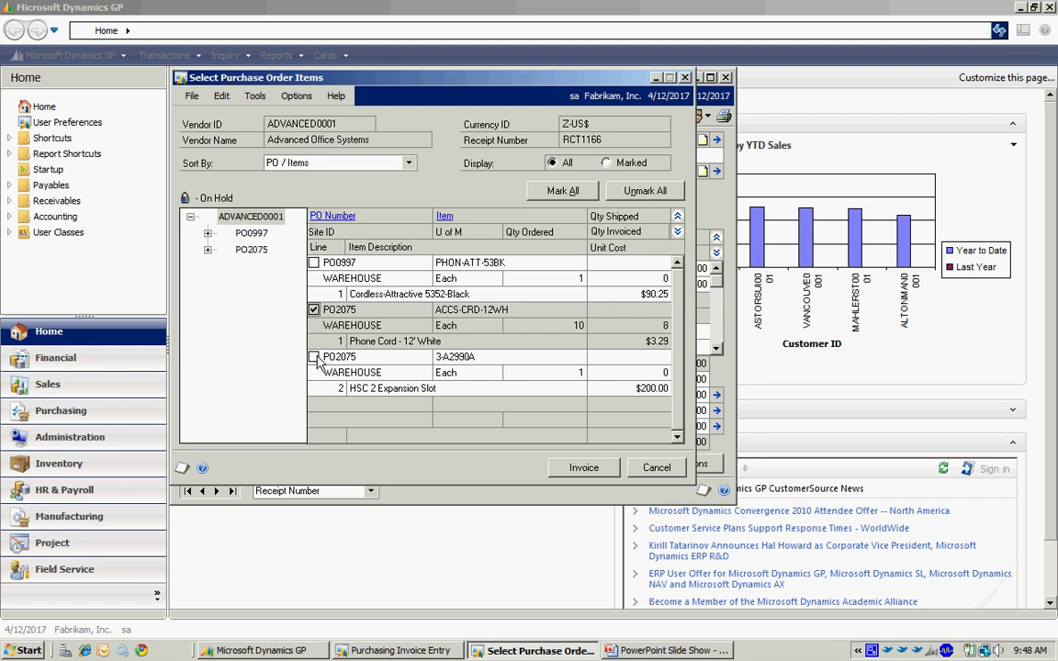
click(313, 358)
click(653, 328)
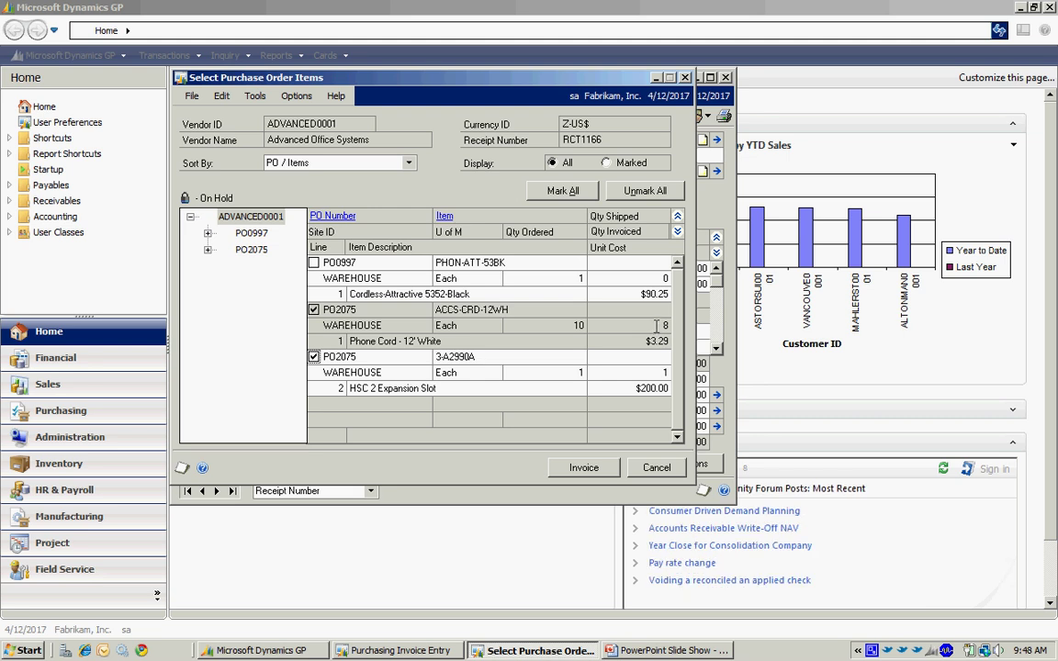
text(5)
key(Tab)
click(585, 469)
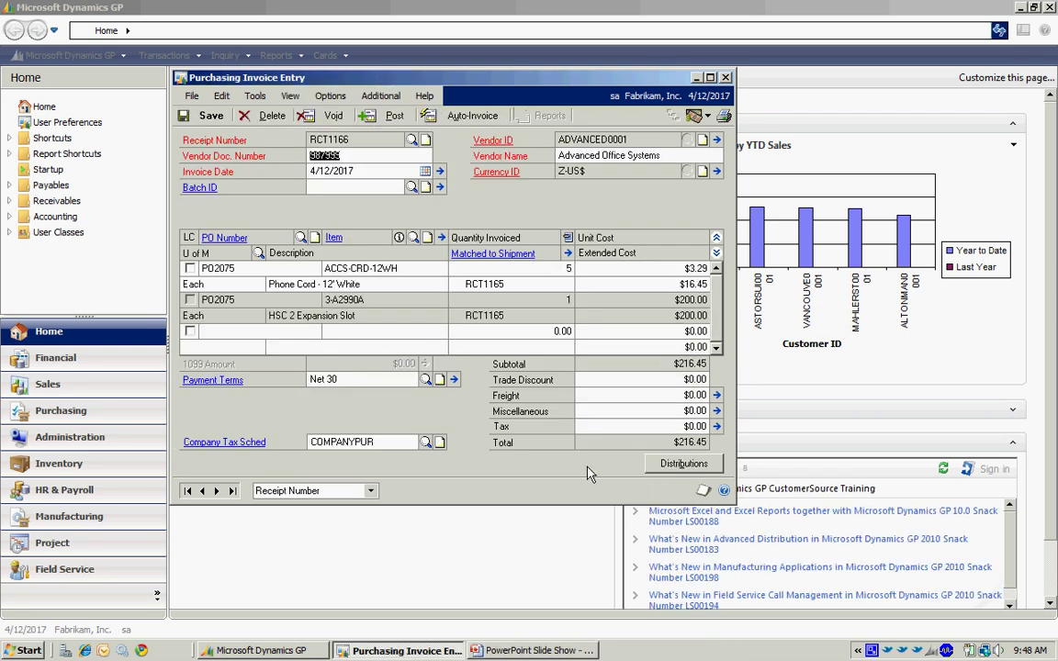
- Set the phone cord unit cost to 3.00 and accept the cost-mismatch warning
click(695, 267)
text(3)
key(Tab)
key(Tab)
key(Tab)
key(Tab)
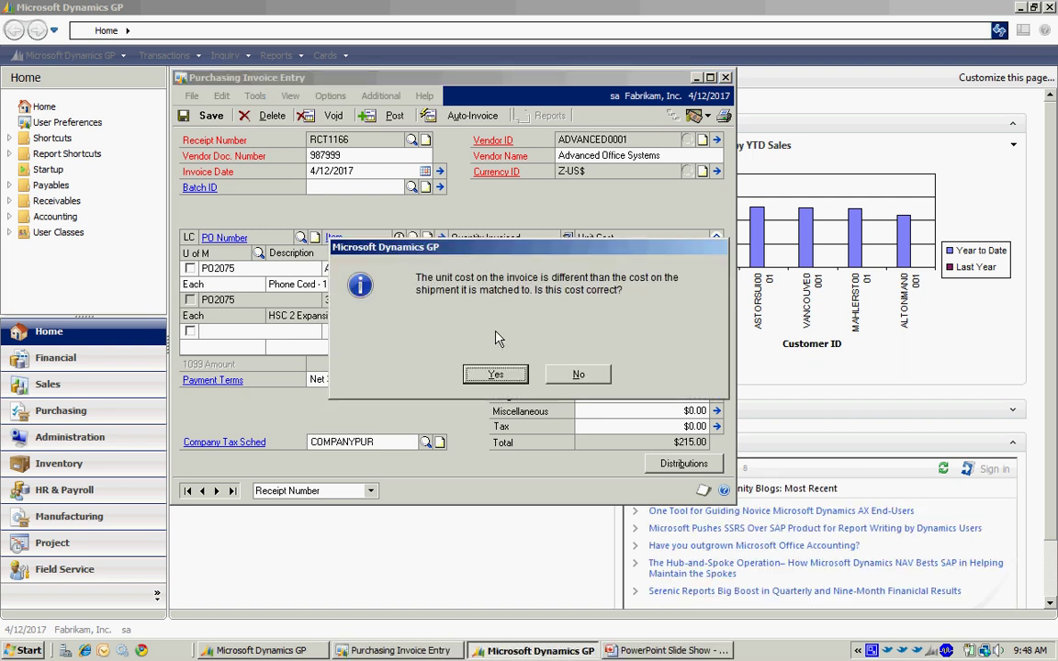
click(496, 374)
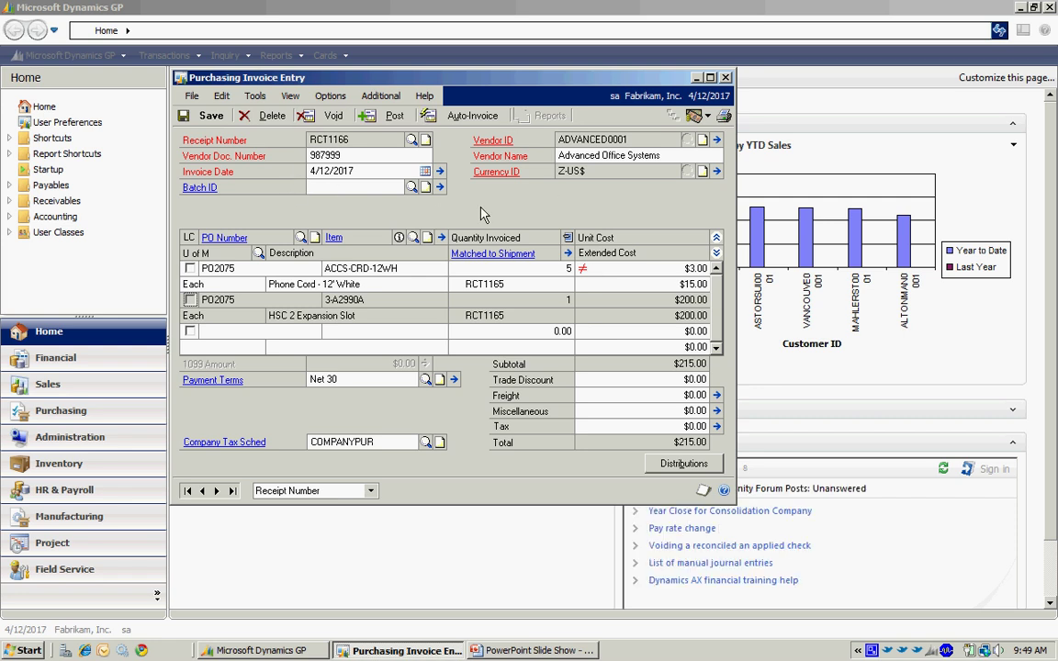
- Post invoice RCT1166 from the Purchasing Invoice Entry window
click(386, 117)
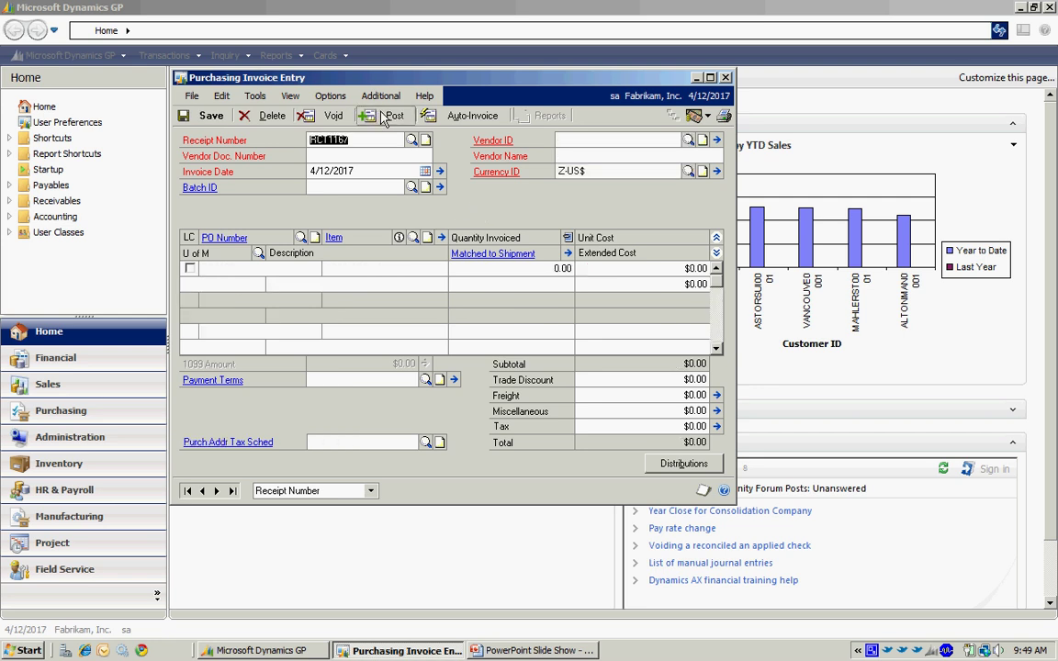